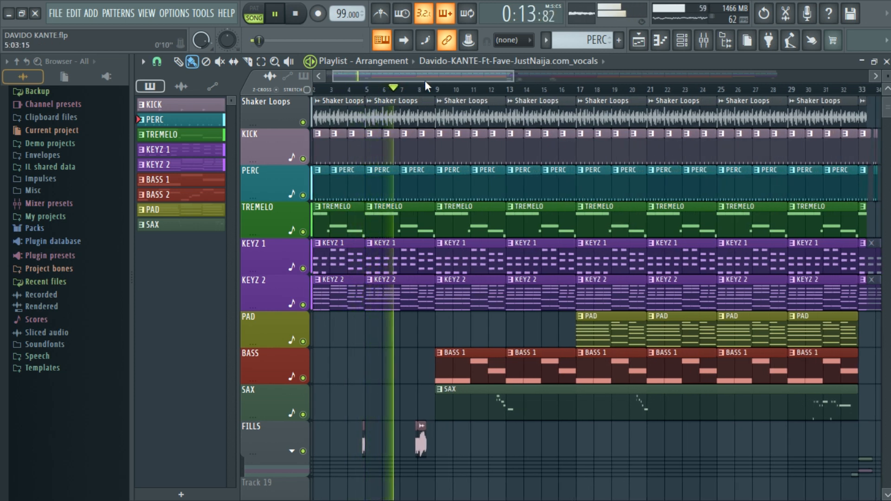
Stop the arrangement's playback and inspect the sample settings of the first Shaker Loops clip, closing them when done.
scroll(418, 95, "up", 2)
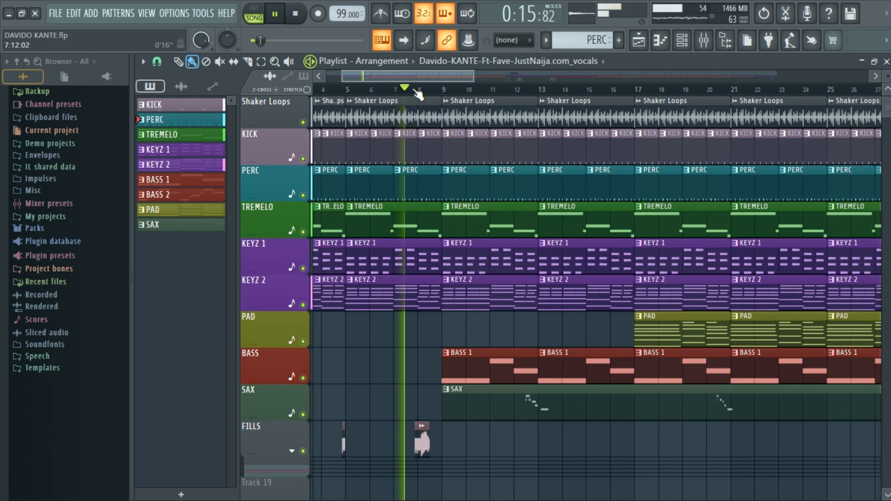
left_click(306, 18)
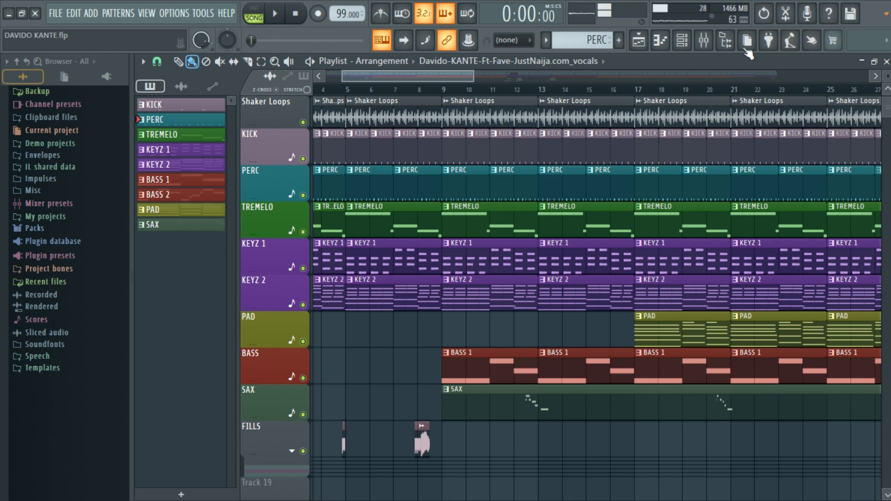
left_click_drag(360, 81, 346, 79)
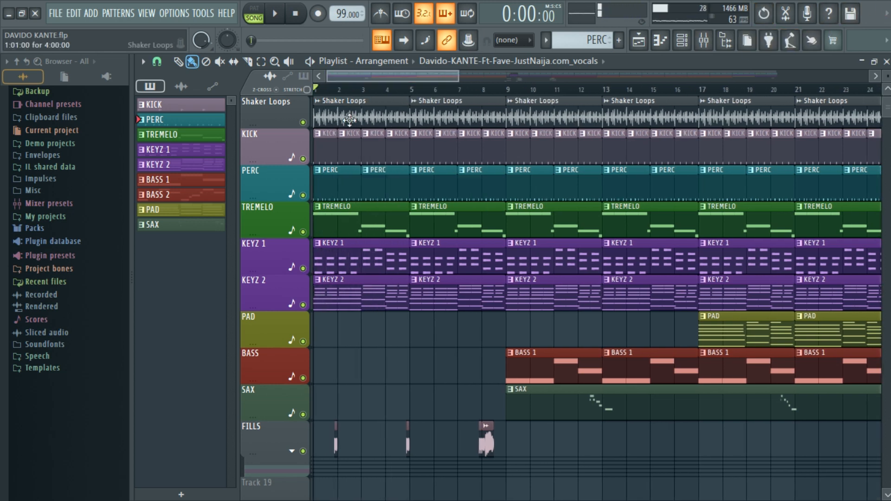
double_click(334, 126)
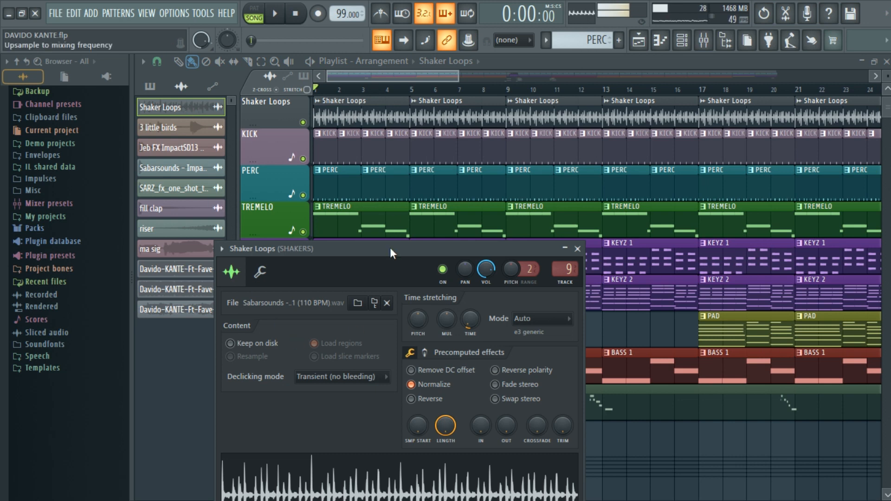
left_click_drag(386, 248, 391, 114)
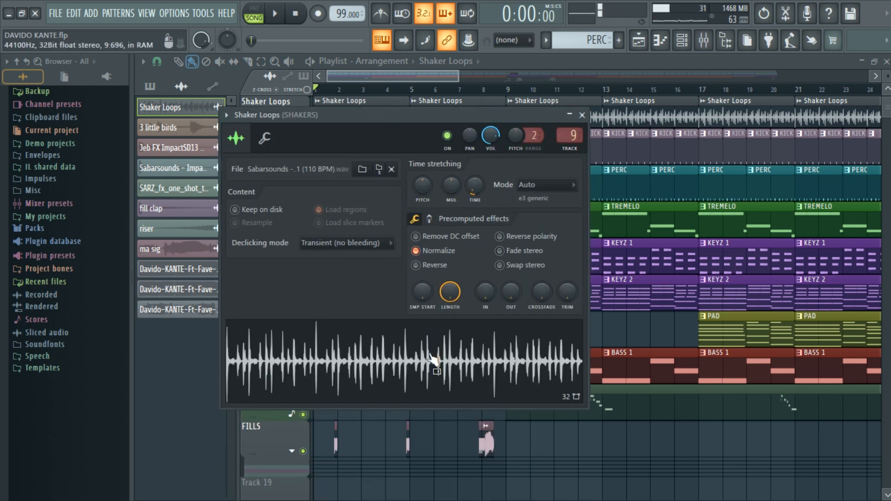
left_click(583, 116)
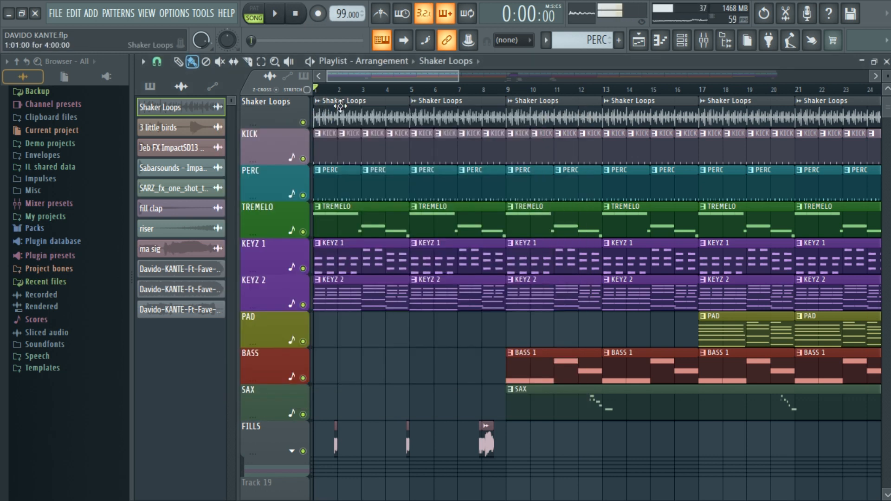
Select the KICK pattern, show its steps in the channel rack, and audition it alone in pattern mode.
left_click(321, 149)
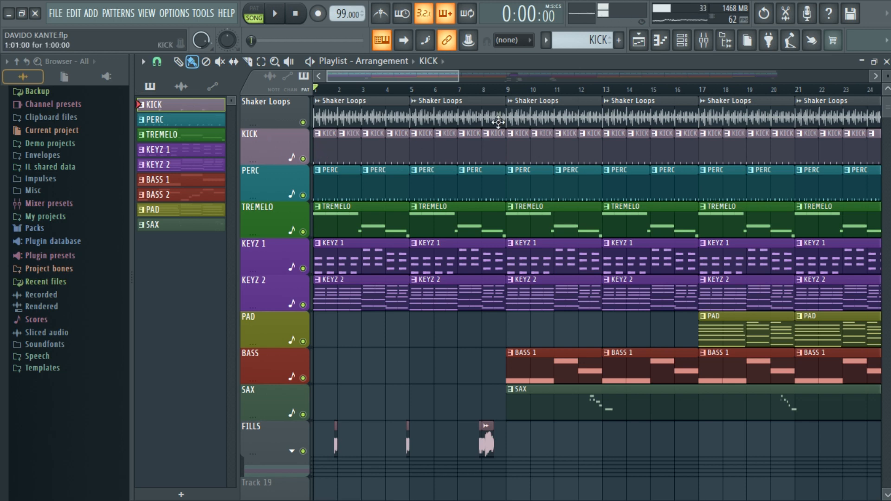
scroll(351, 93, "up", 3)
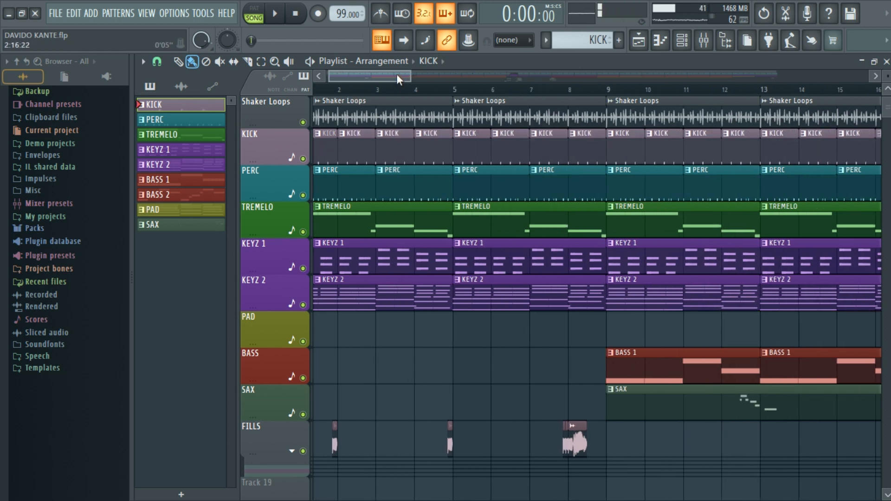
left_click_drag(399, 78, 371, 79)
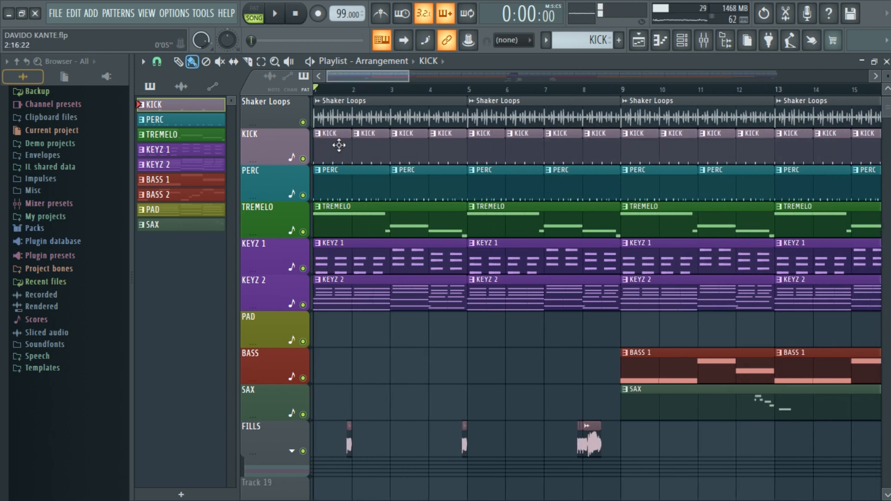
left_click(887, 62)
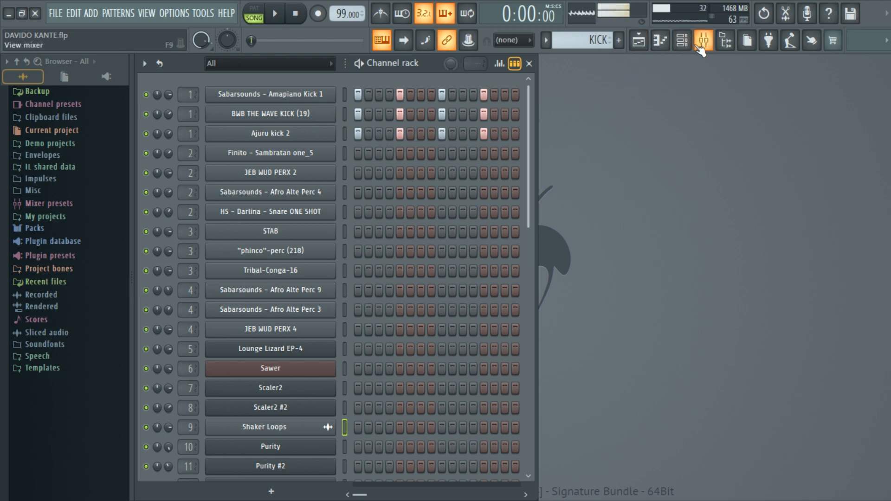
left_click(255, 13)
left_click(276, 14)
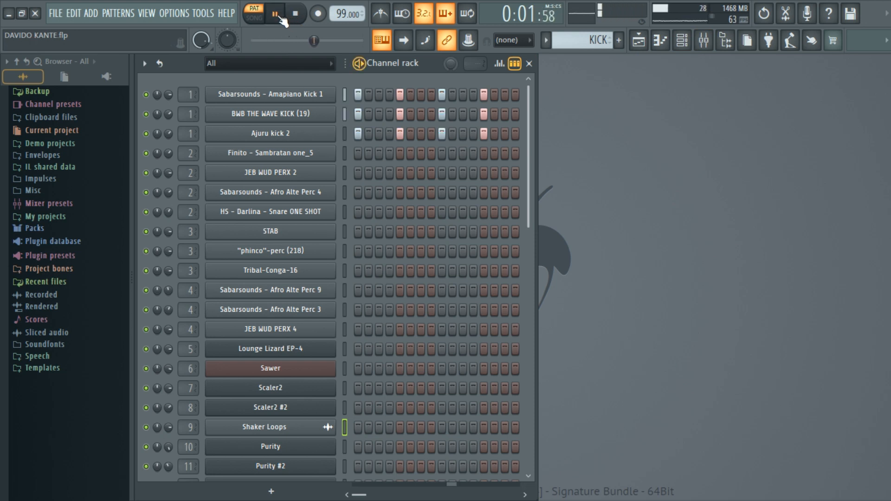
left_click(296, 14)
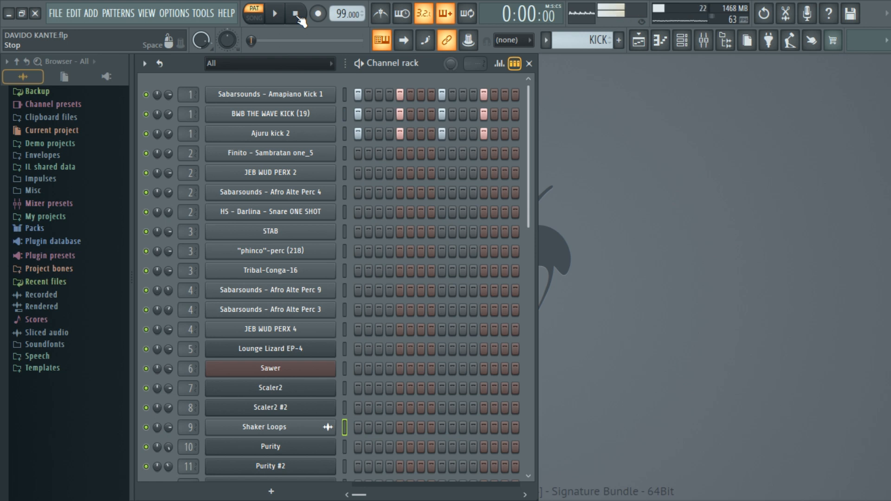
Select the PERC pattern from the playlist, review its percussion channels in the channel rack, and audition the pattern.
left_click(639, 41)
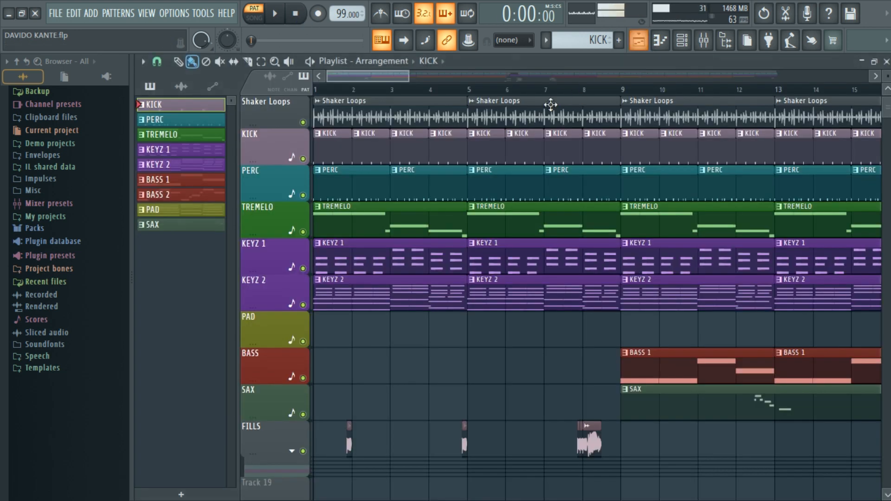
scroll(393, 96, "down", 2)
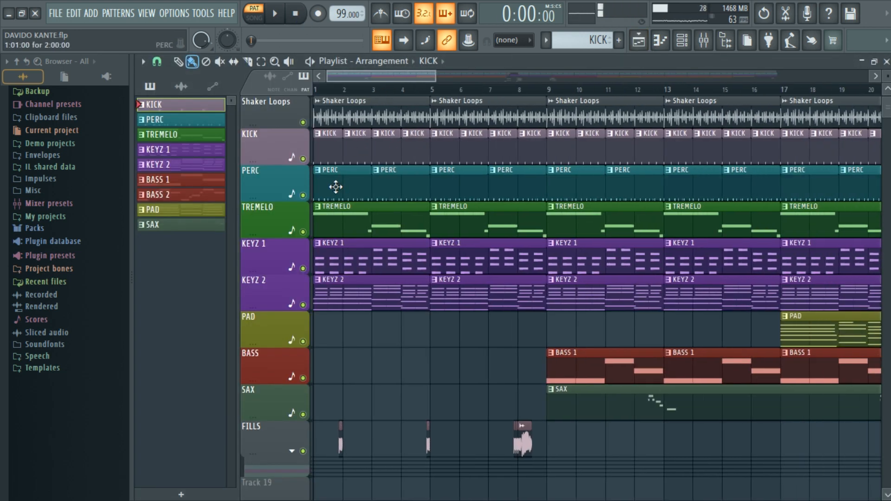
left_click(336, 188)
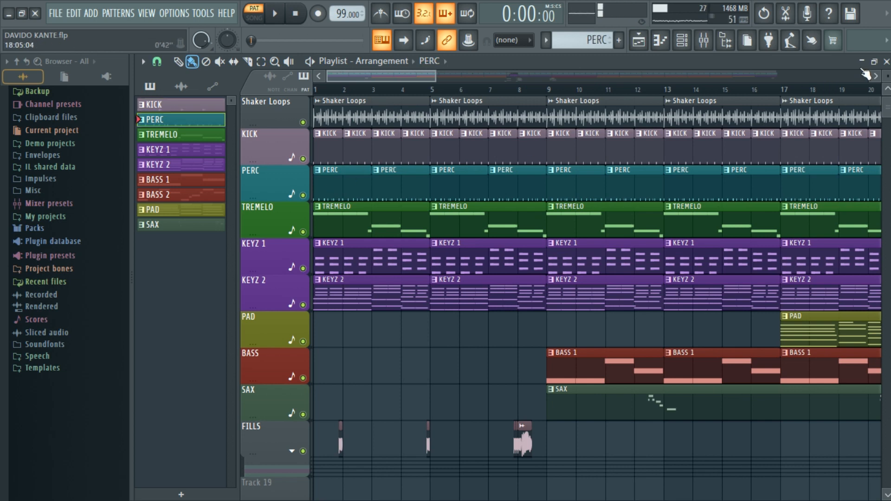
key("F6")
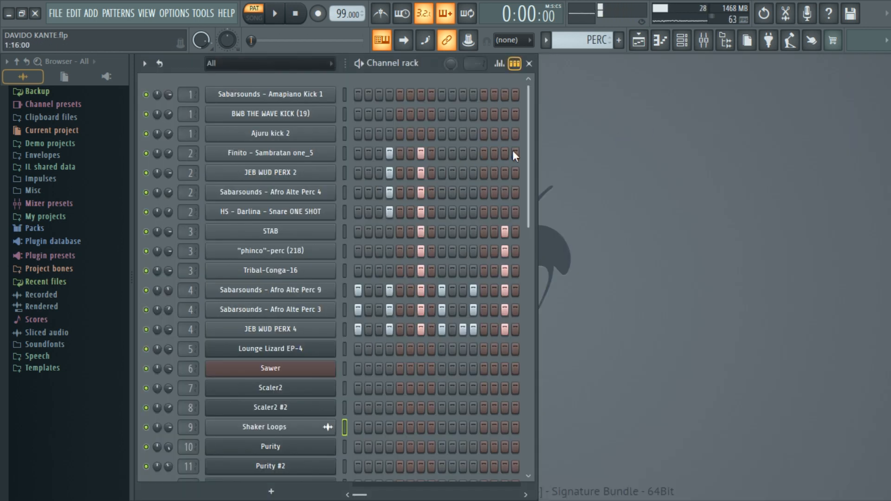
scroll(512, 150, "down", 3)
scroll(508, 163, "up", 2)
scroll(506, 172, "up", 2)
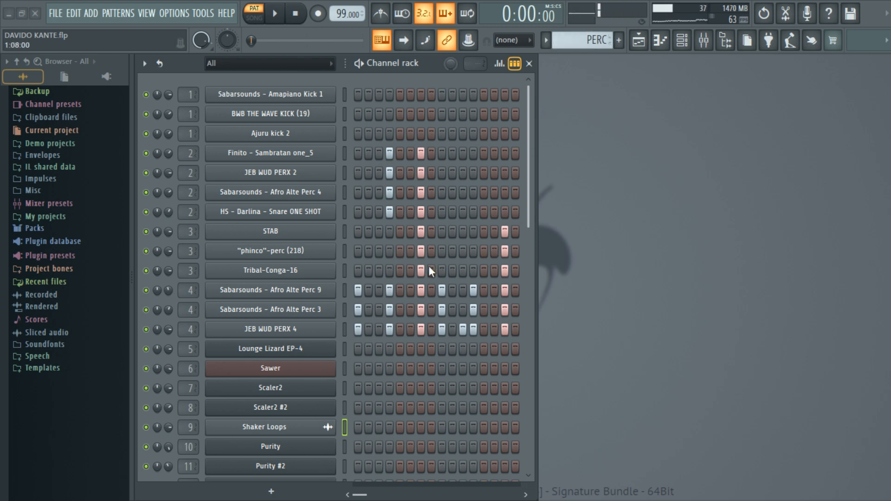
left_click(281, 17)
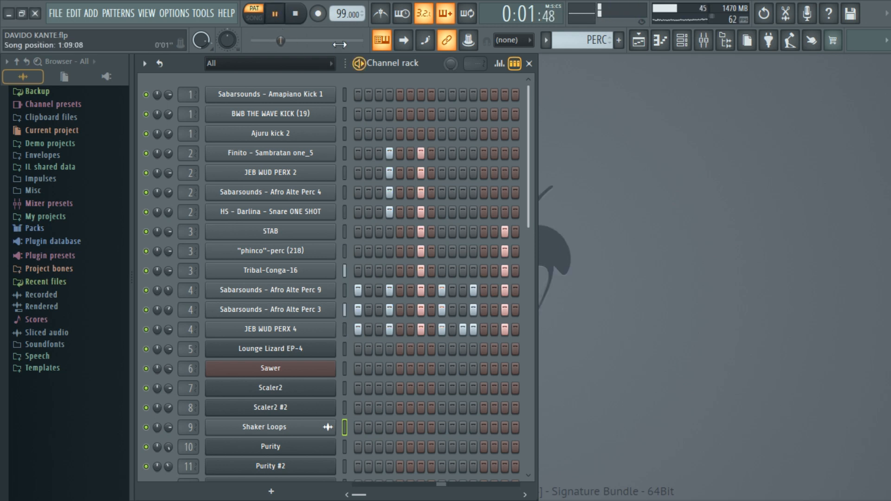
left_click(302, 16)
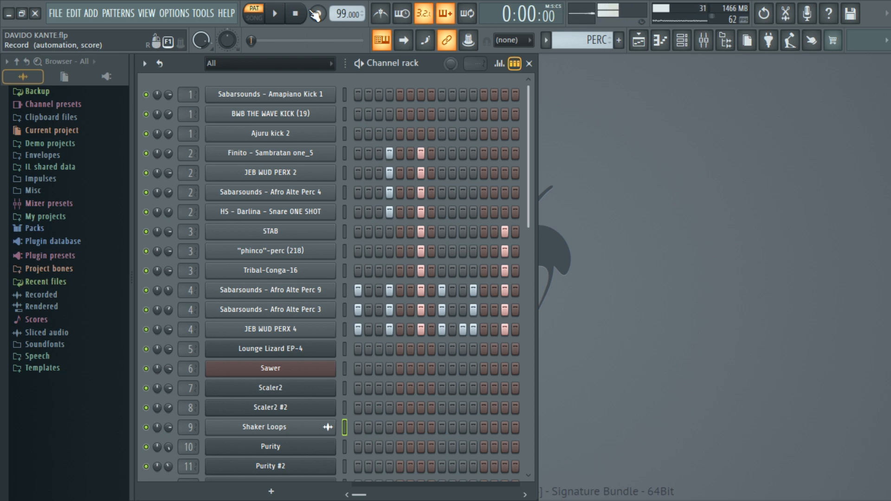
Select the TREMELO pattern from the playlist and audition it with the channel rack showing.
left_click(637, 44)
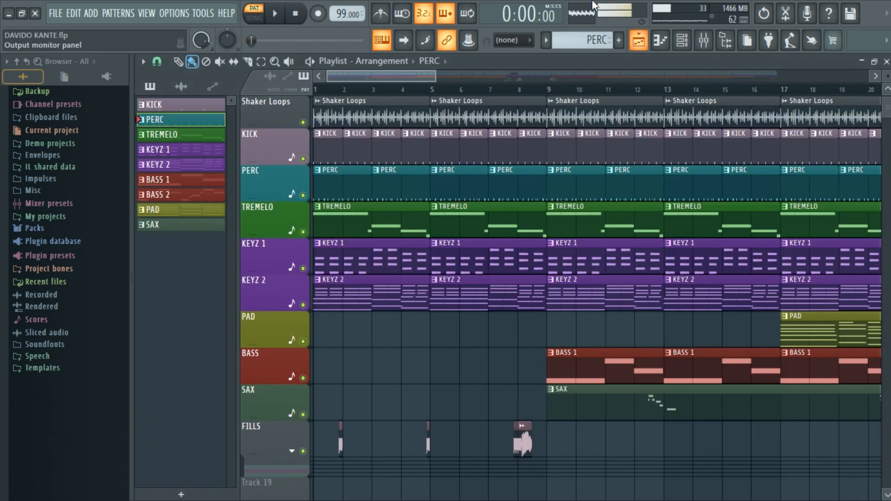
left_click(342, 227)
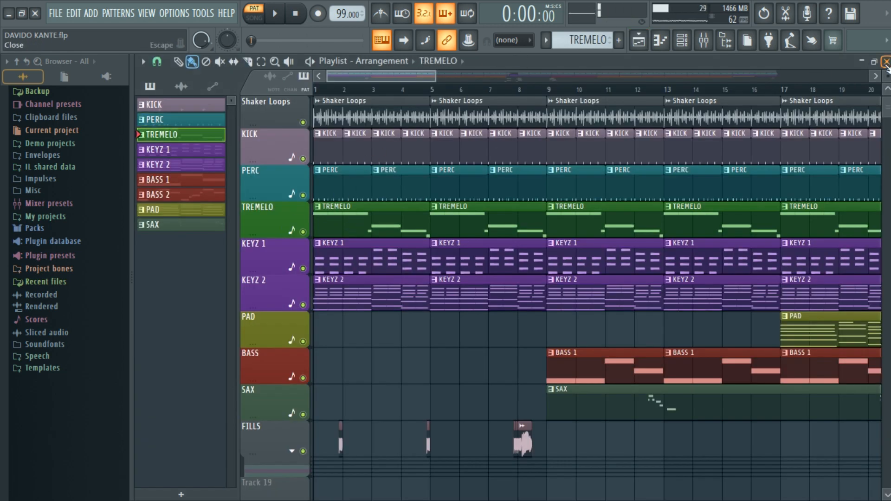
left_click(887, 61)
left_click(277, 15)
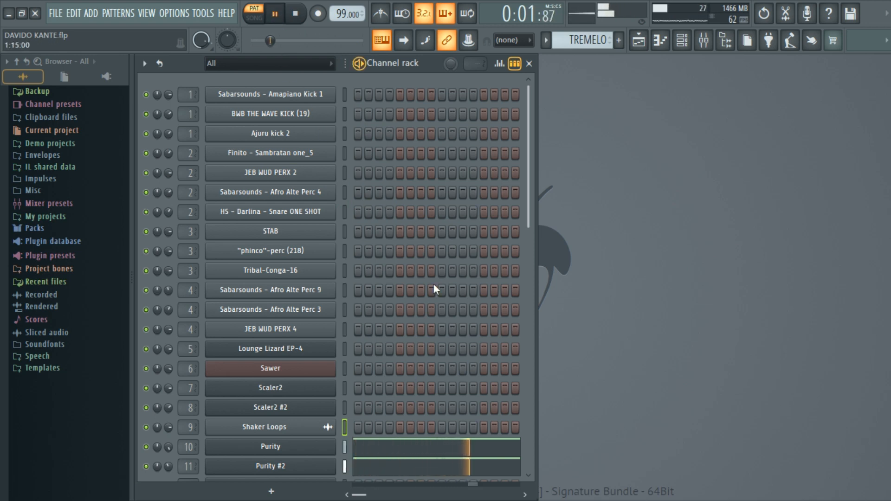
left_click(297, 15)
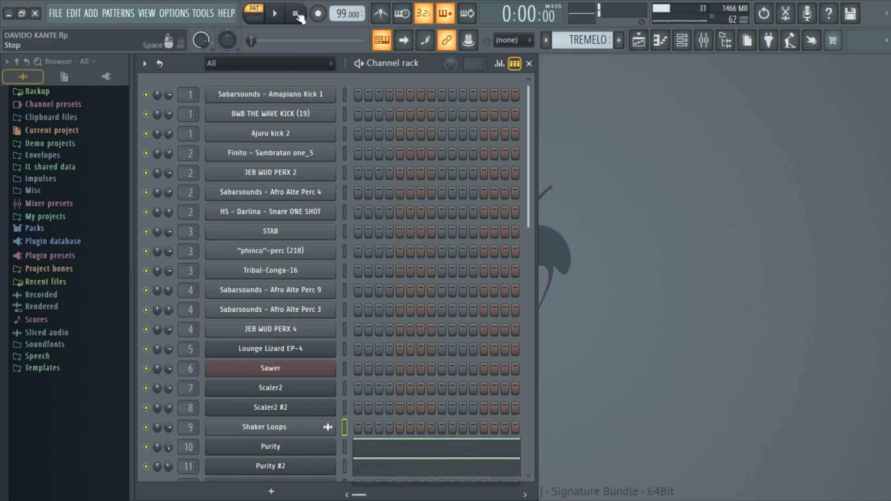
Open the first Purity instrument used in the TREMELO pattern, view its preset list, and close it.
scroll(385, 336, "down", 5)
left_click(288, 333)
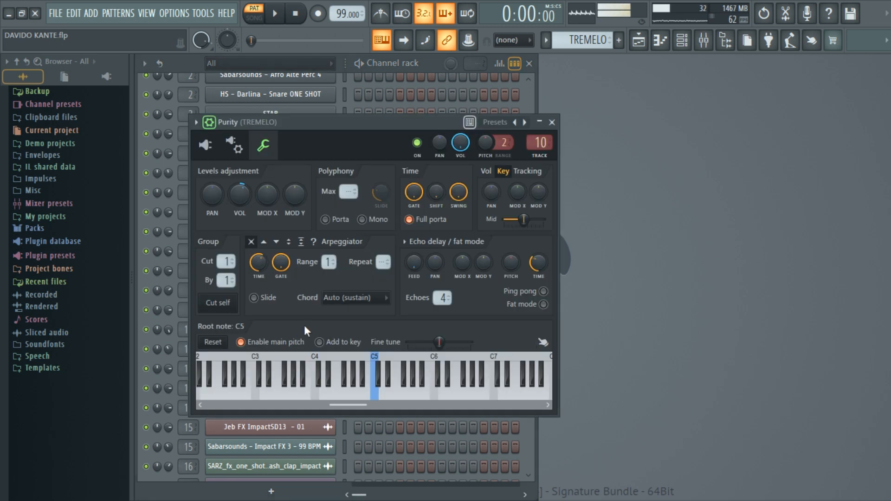
left_click(211, 142)
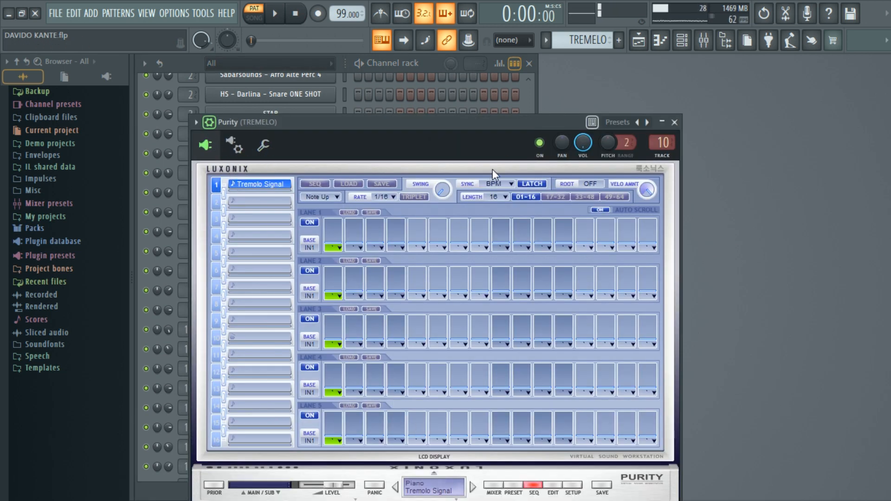
left_click_drag(525, 121, 596, 69)
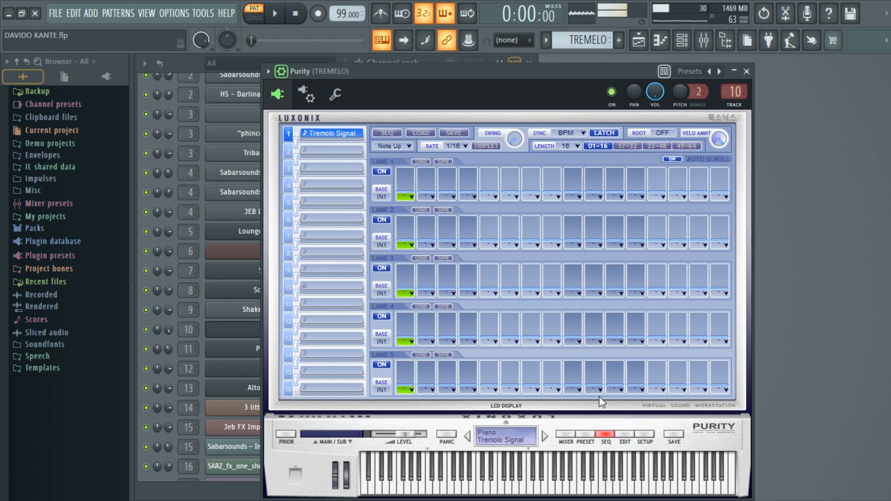
left_click(586, 436)
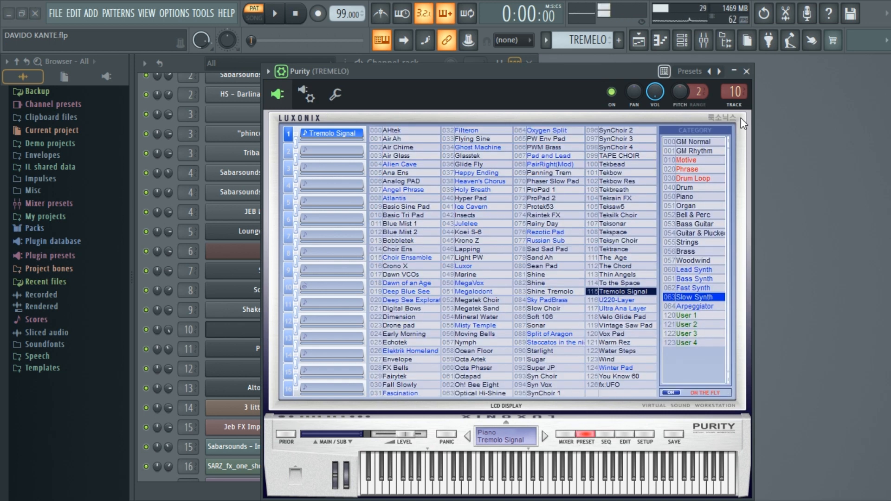
left_click(746, 71)
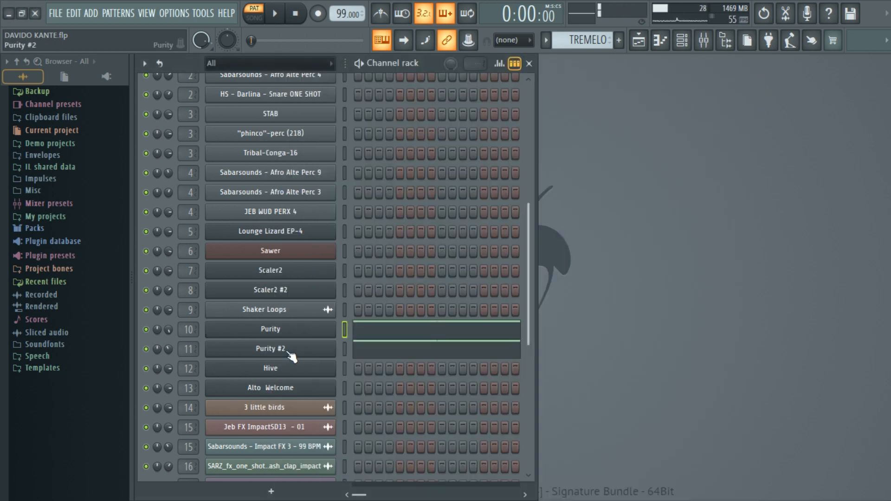
Open the Purity #2 instrument, view its preset list, and close it.
left_click(287, 351)
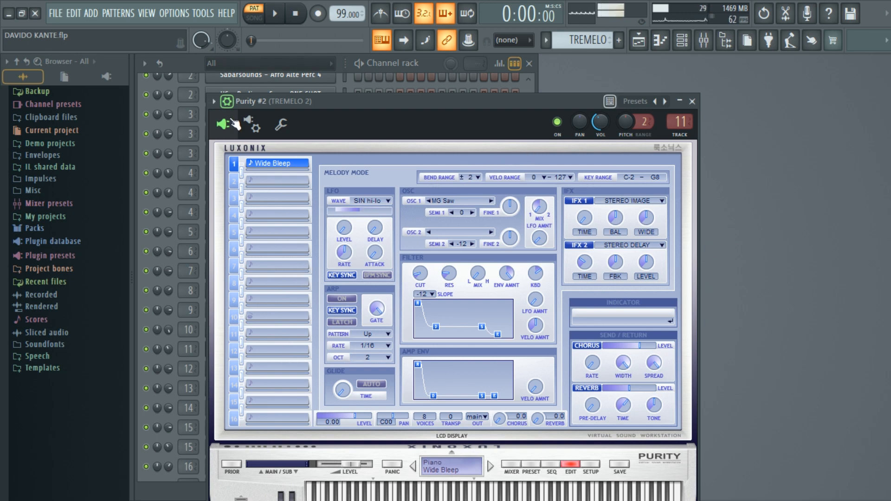
left_click(518, 465)
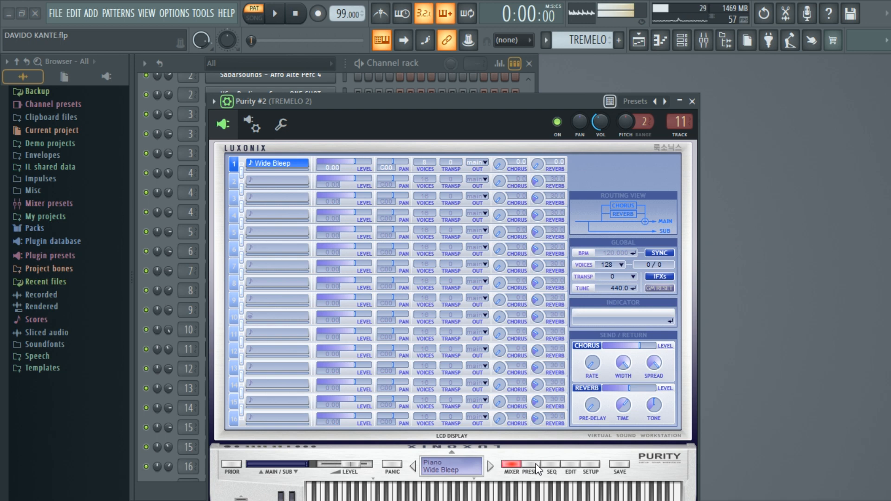
left_click(538, 466)
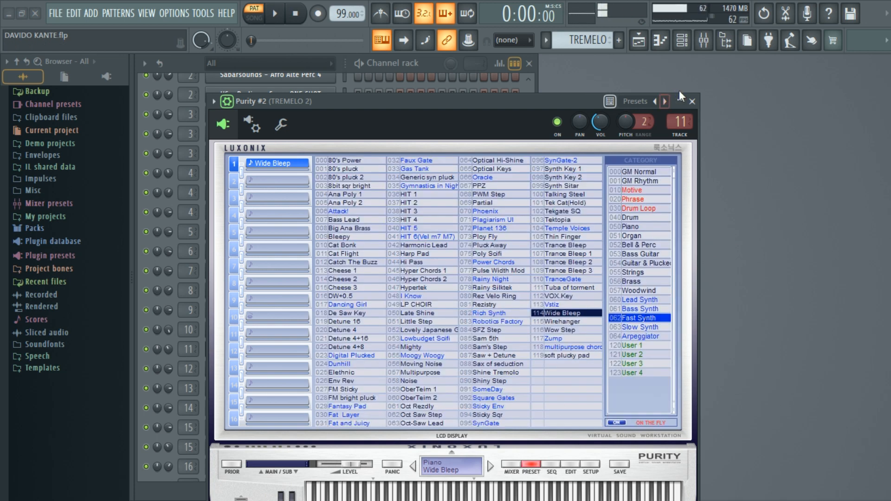
left_click(692, 101)
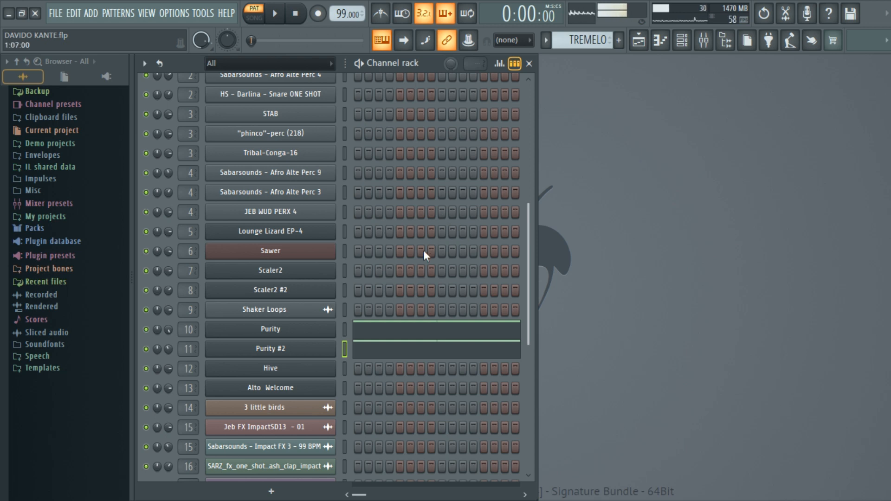
Select the KEYZ 1 pattern from the playlist and show its channels in the channel rack.
left_click(641, 43)
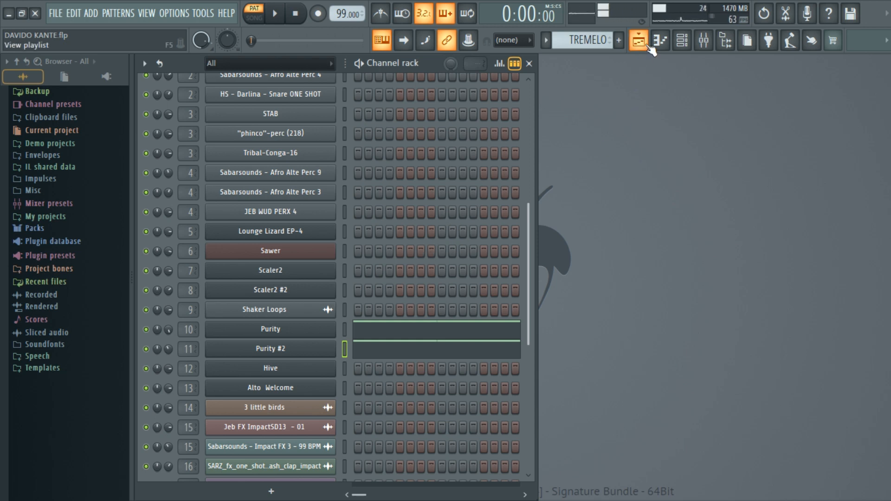
left_click(643, 46)
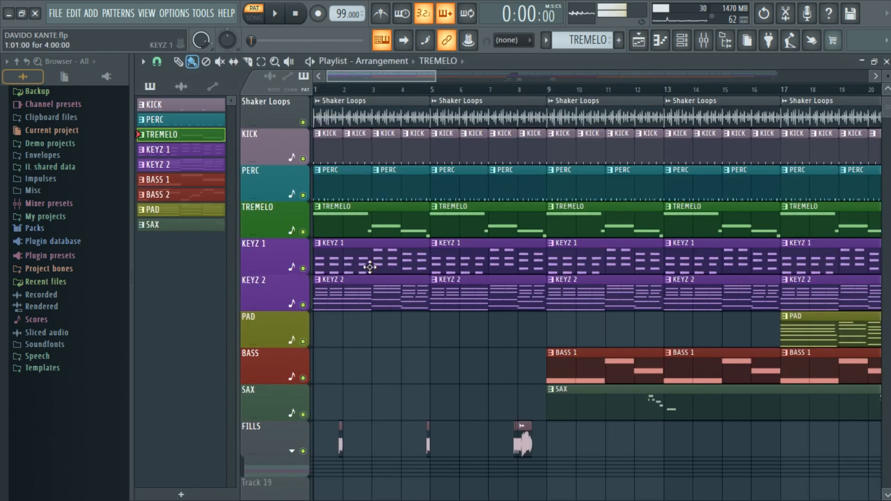
left_click(369, 267)
key("F5")
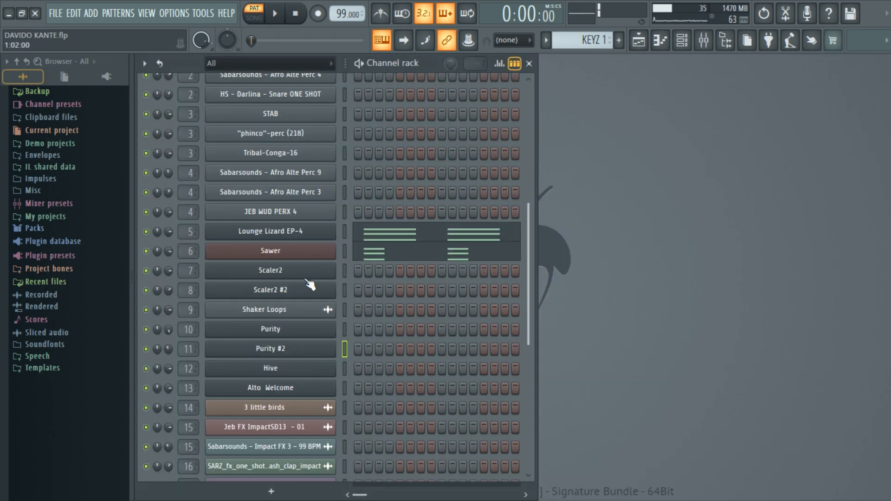
Open the KEYZ 1 pattern's Lounge Lizard EP-4 and Sawer instruments in turn, view their loaded presets, and close them.
left_click(310, 236)
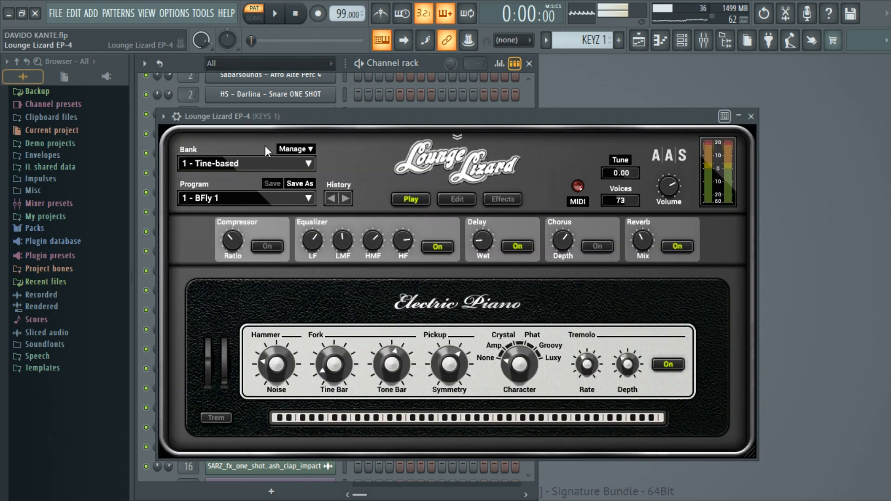
left_click(752, 116)
left_click(312, 254)
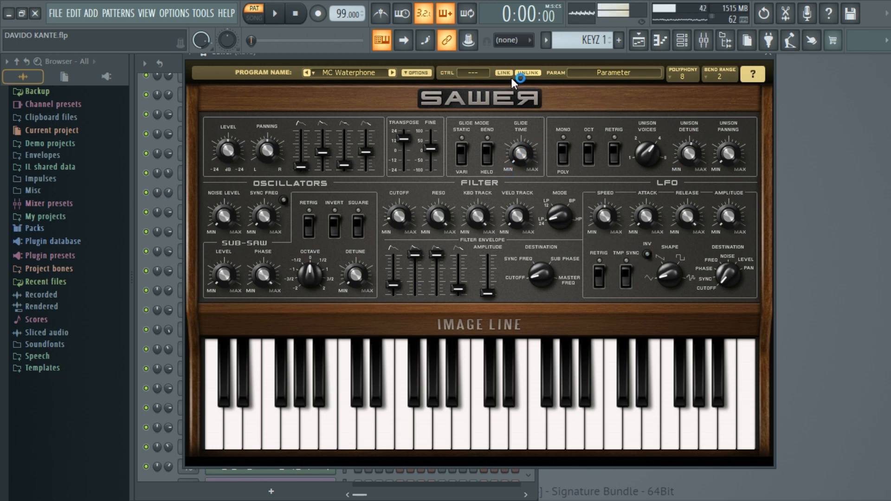
left_click_drag(517, 56, 532, 65)
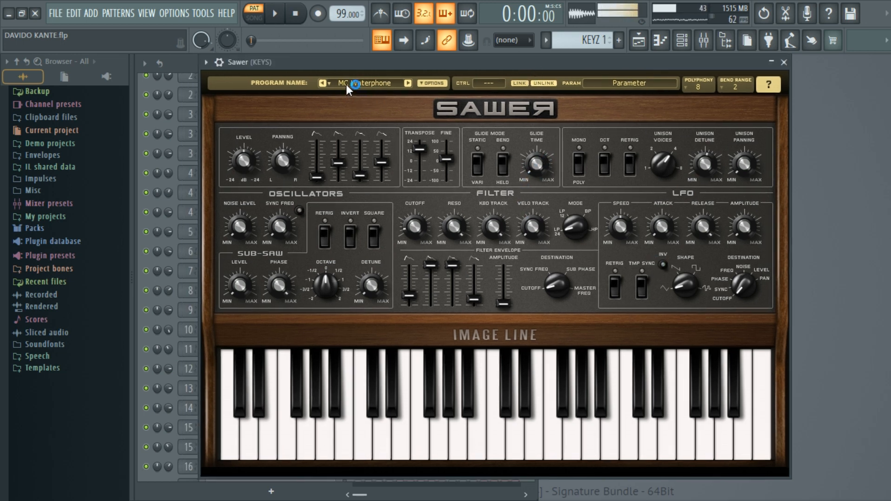
left_click(785, 62)
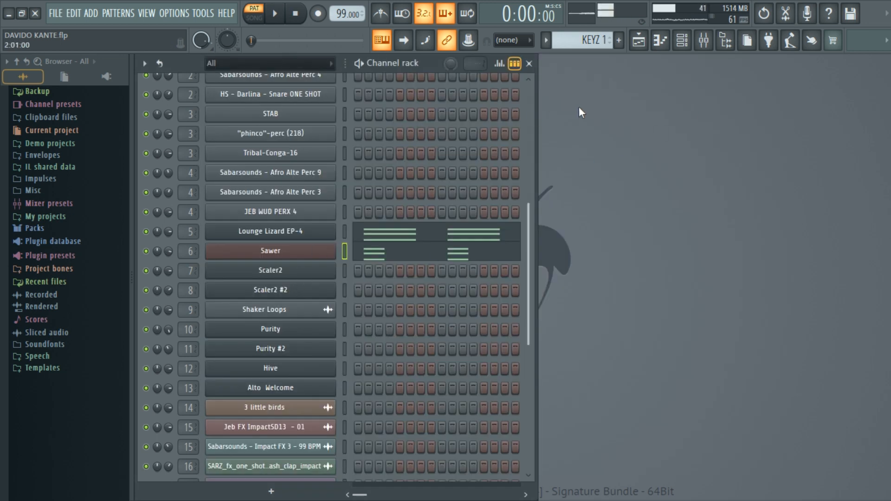
Audition the KEYZ 1 pattern and stop playback.
left_click(274, 14)
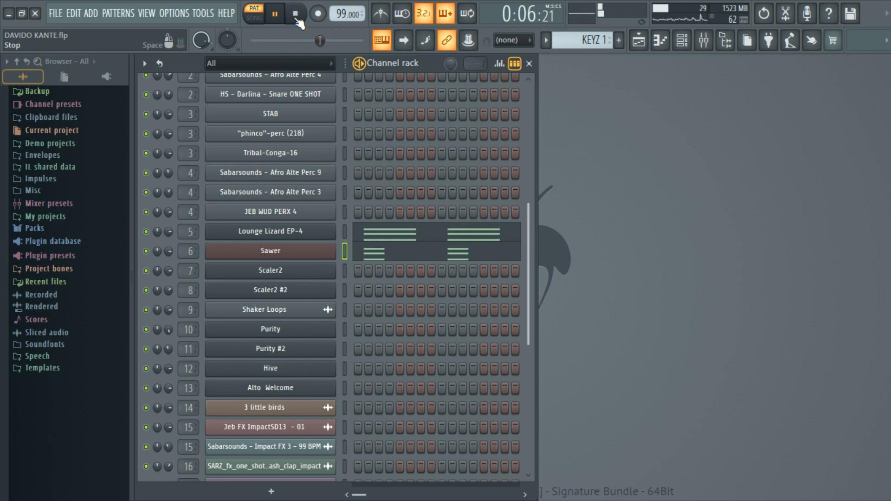
left_click(298, 19)
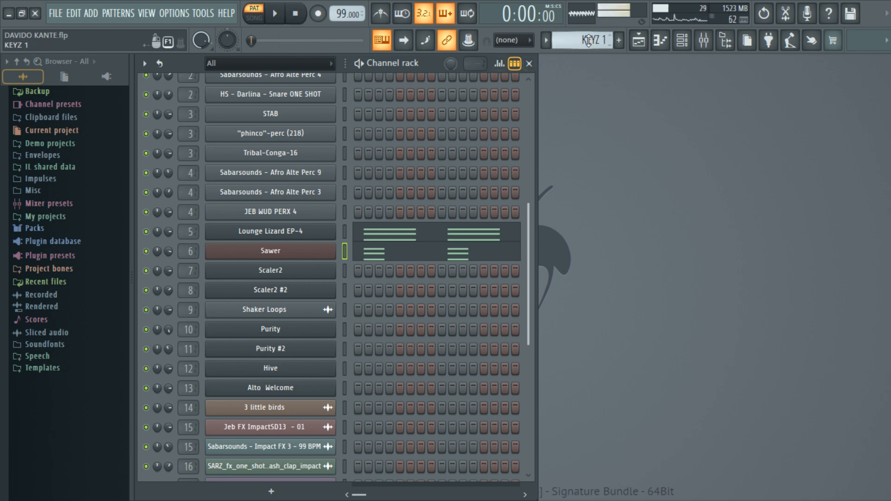
Switch to the KEYZ 2 pattern, inspect its Scaler2 instrument, and audition the pattern with the instrument closed.
scroll(589, 40, "down", 1)
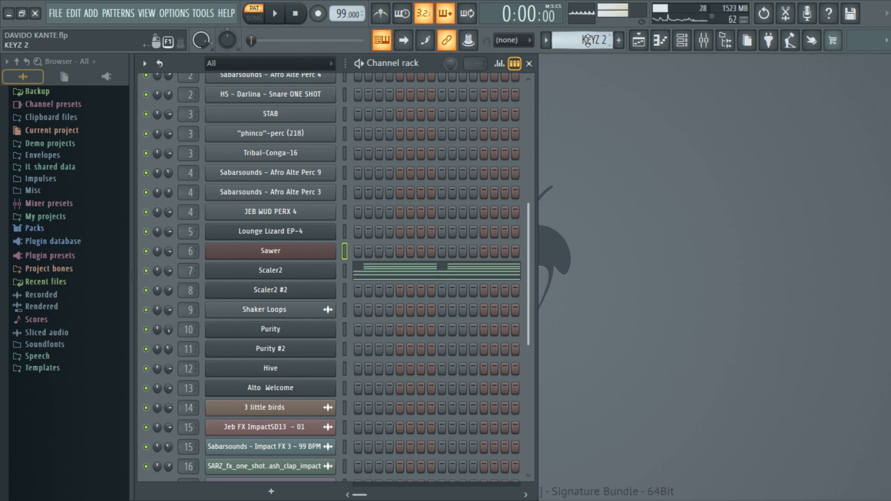
left_click(290, 274)
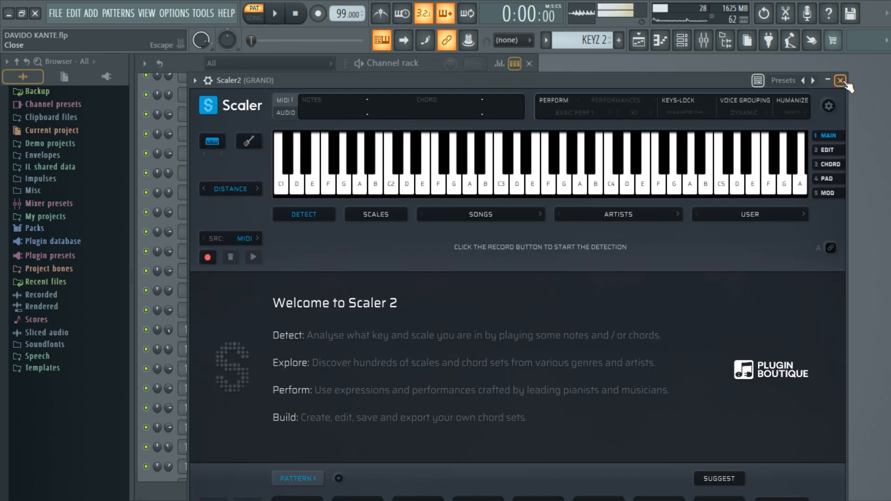
left_click(841, 81)
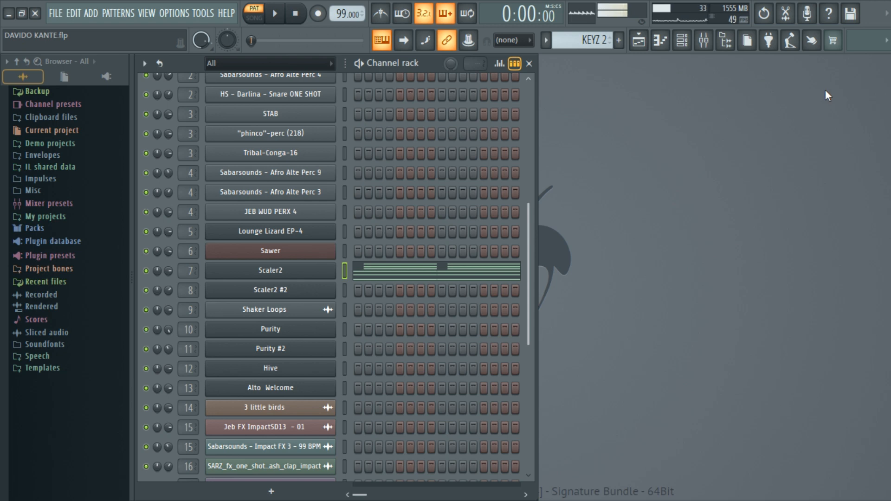
left_click(280, 22)
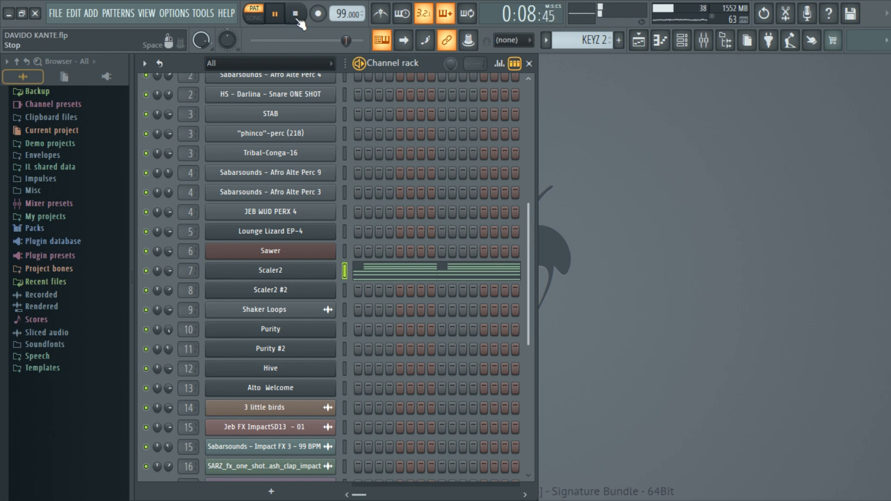
left_click(297, 17)
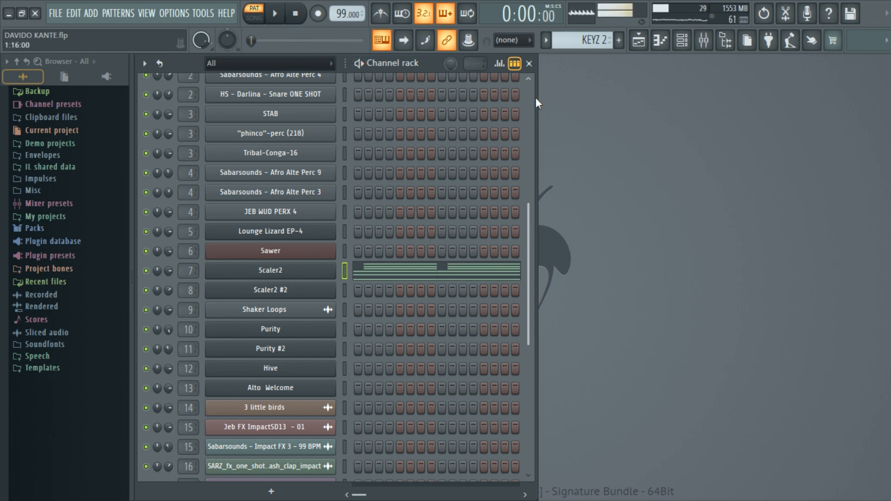
Select the PAD pattern from the playlist and show its channels in the channel rack.
left_click(639, 41)
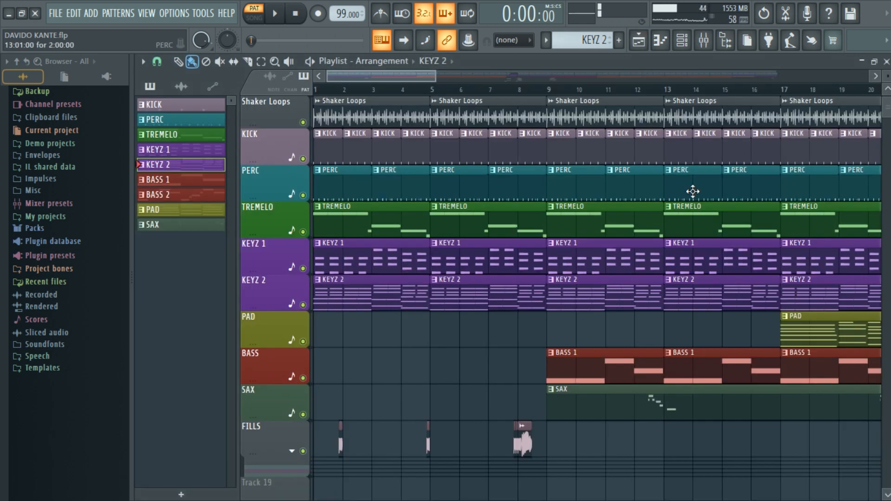
scroll(593, 296, "down", 3)
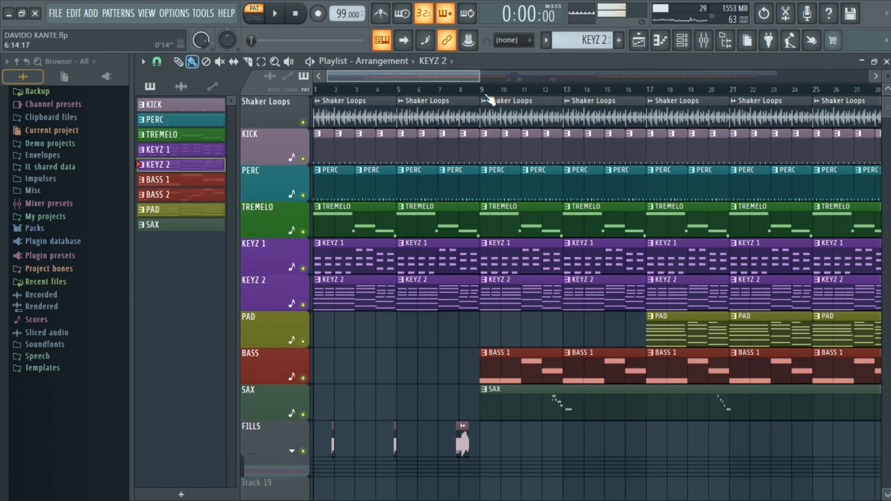
left_click(635, 335)
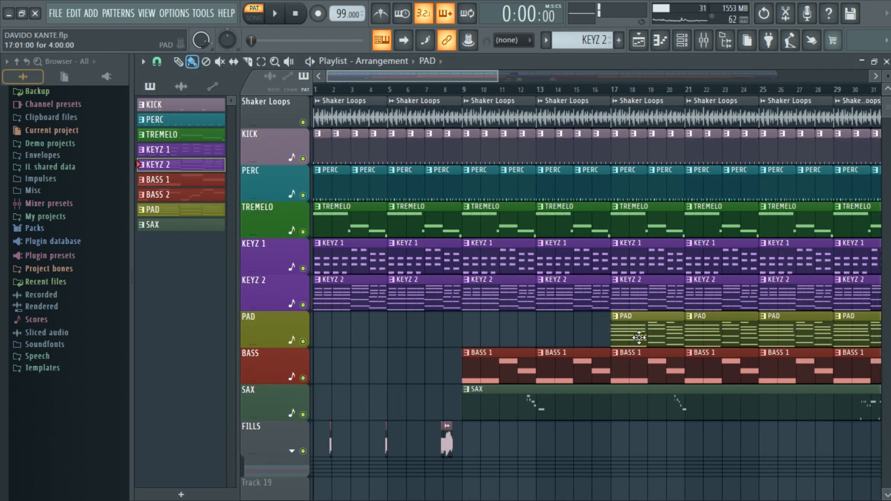
left_click(884, 62)
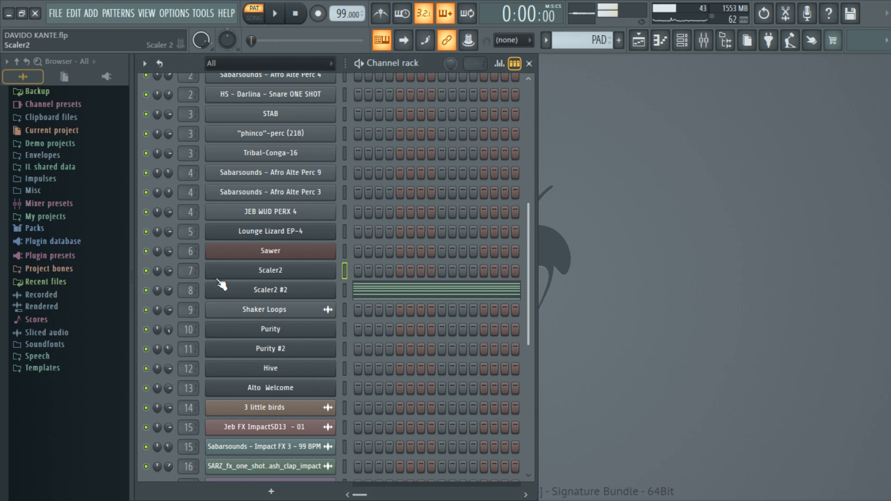
View the plugin interface of the Scaler2 #2 instrument, close it, and audition the PAD pattern.
left_click(264, 294)
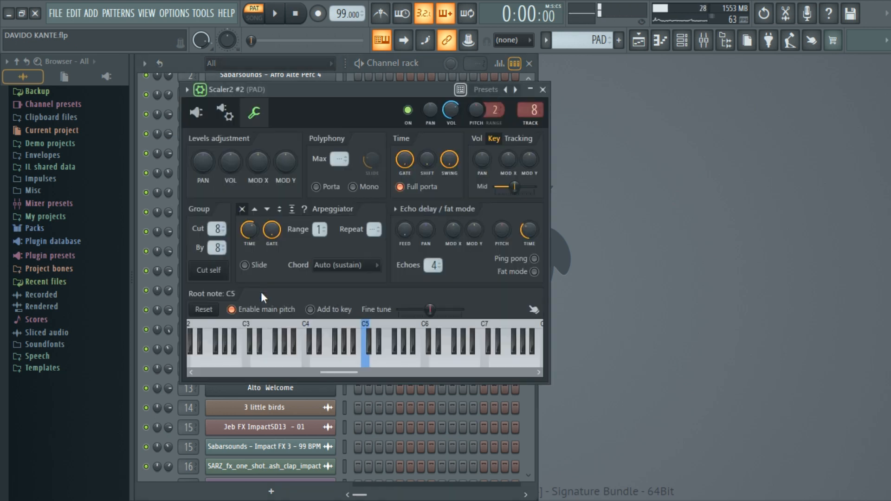
left_click(208, 112)
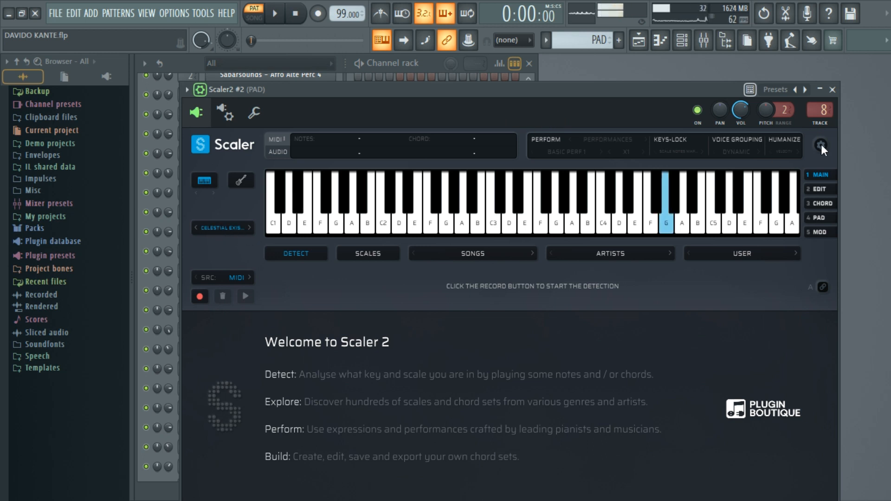
left_click(833, 90)
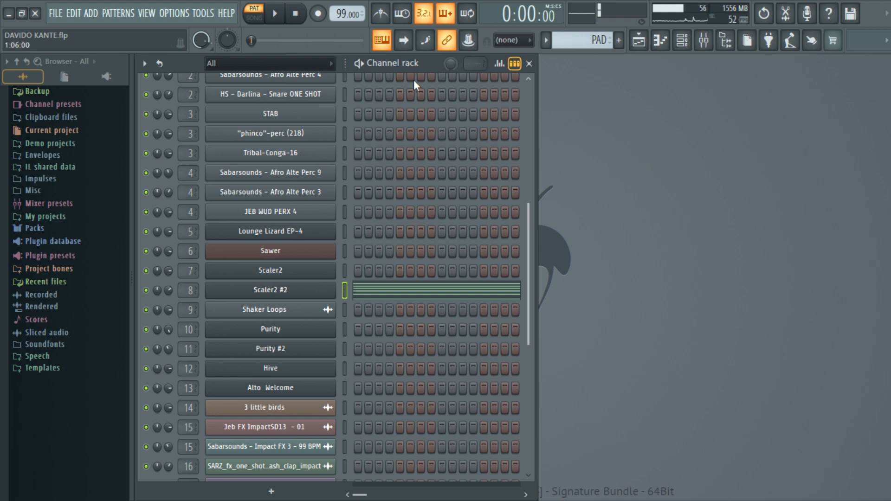
key("space")
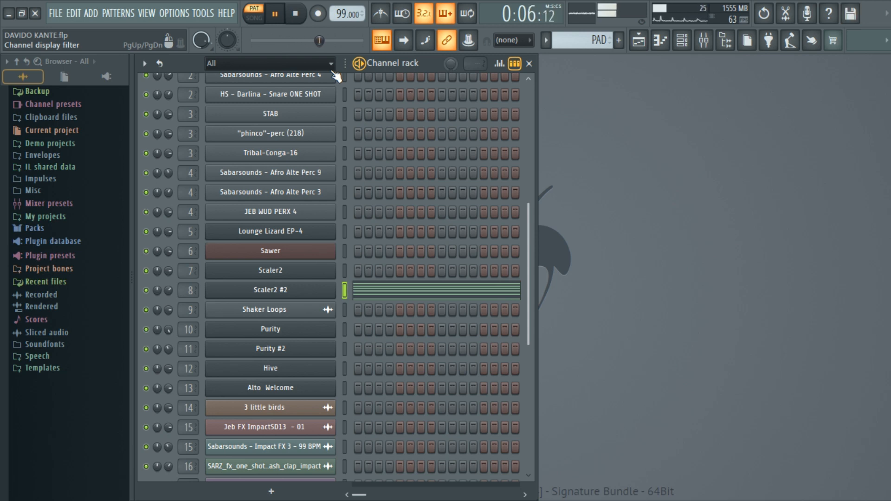
left_click(303, 19)
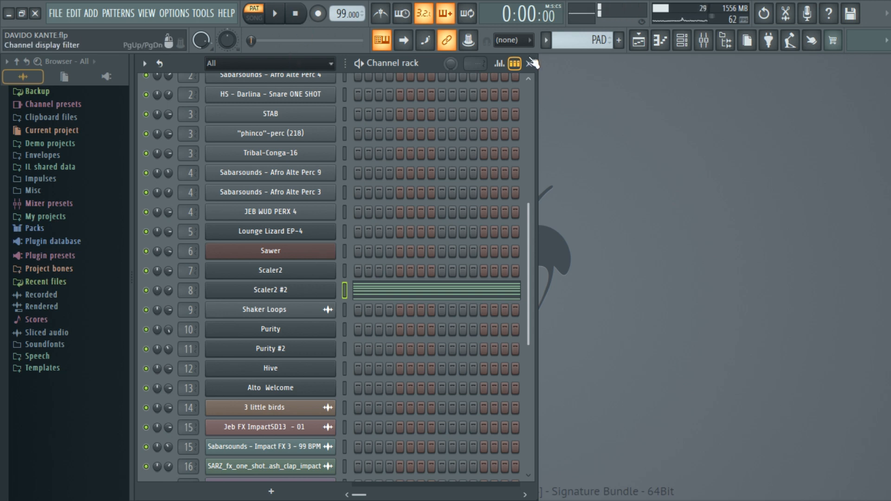
Select the BASS 1 pattern from the playlist and show its channels in the channel rack.
left_click(640, 41)
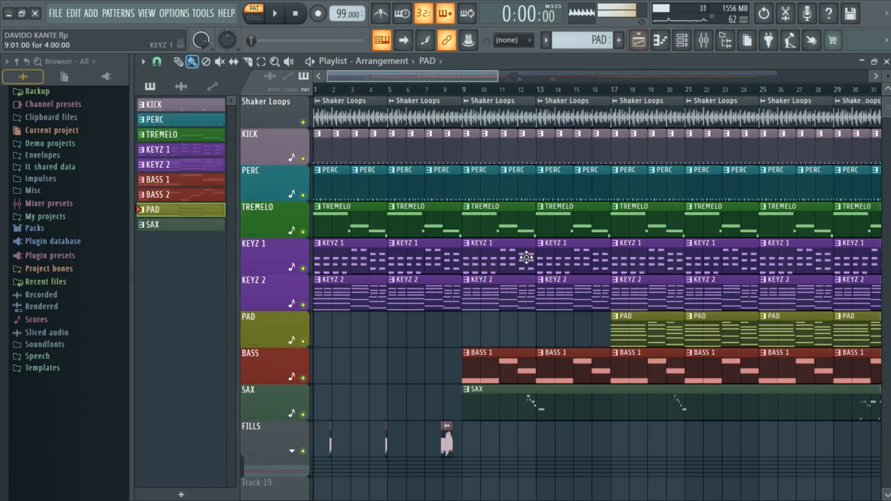
scroll(520, 88, "right", 2)
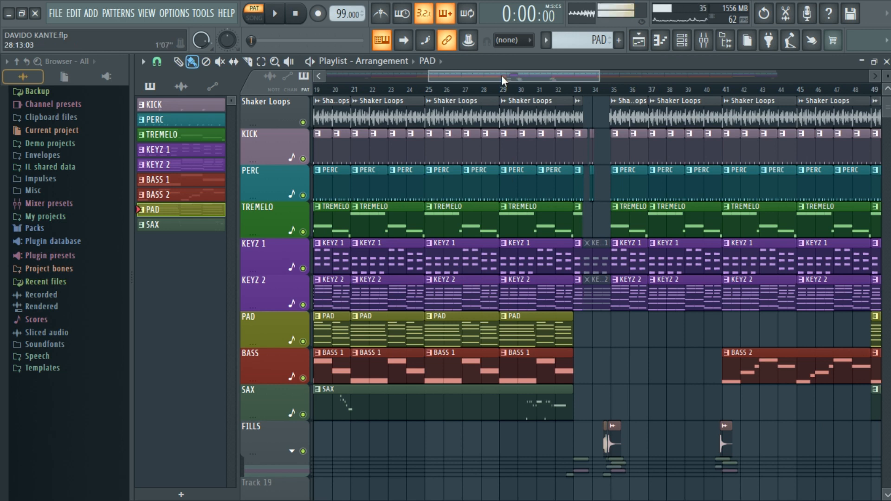
scroll(502, 75, "left", 2)
left_click(433, 365)
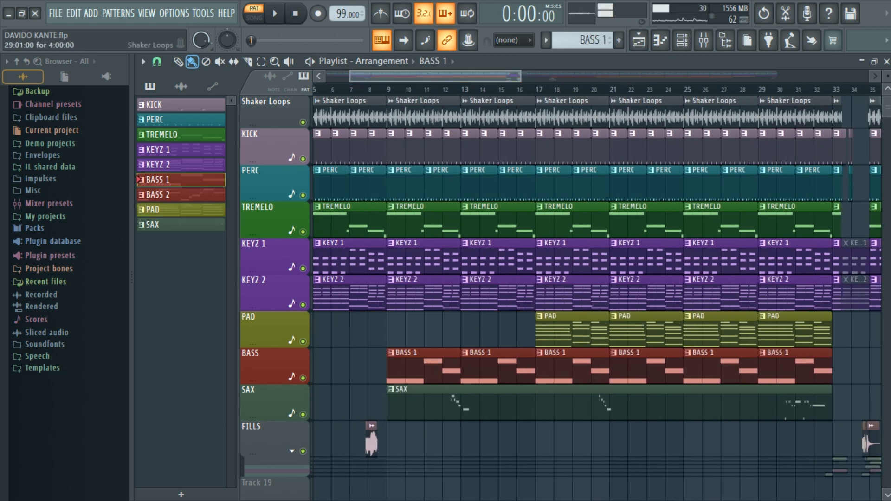
left_click(887, 61)
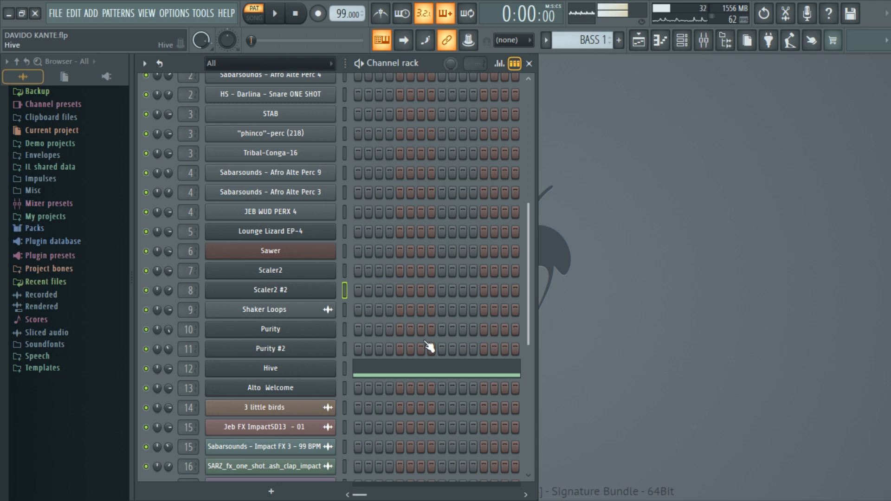
View the preset loaded in the Hive instrument, close it, and audition the BASS 1 pattern.
left_click(309, 369)
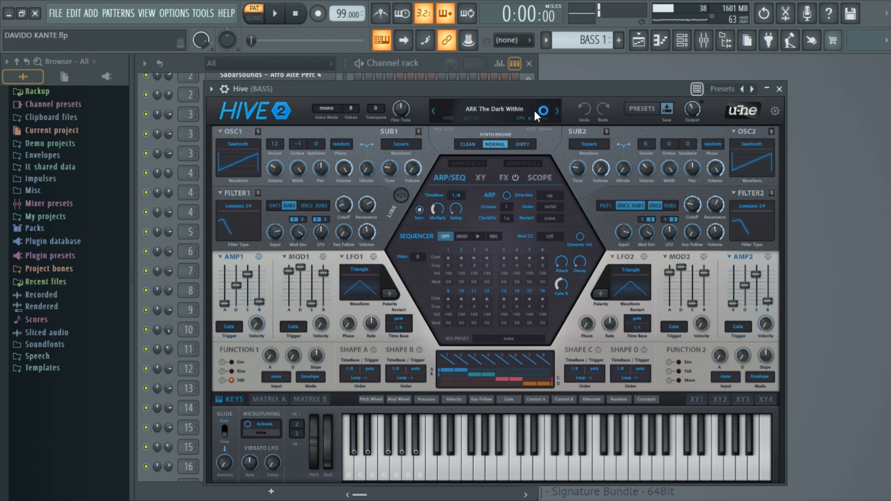
left_click(780, 89)
left_click(274, 14)
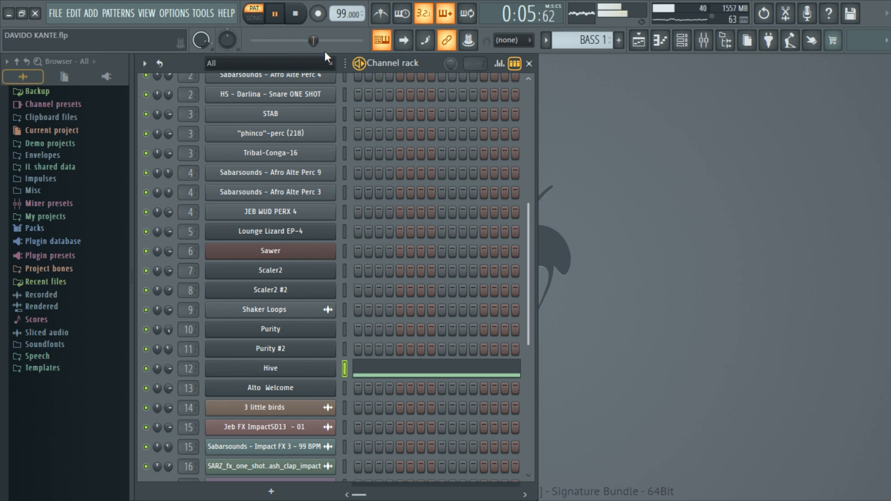
left_click(302, 20)
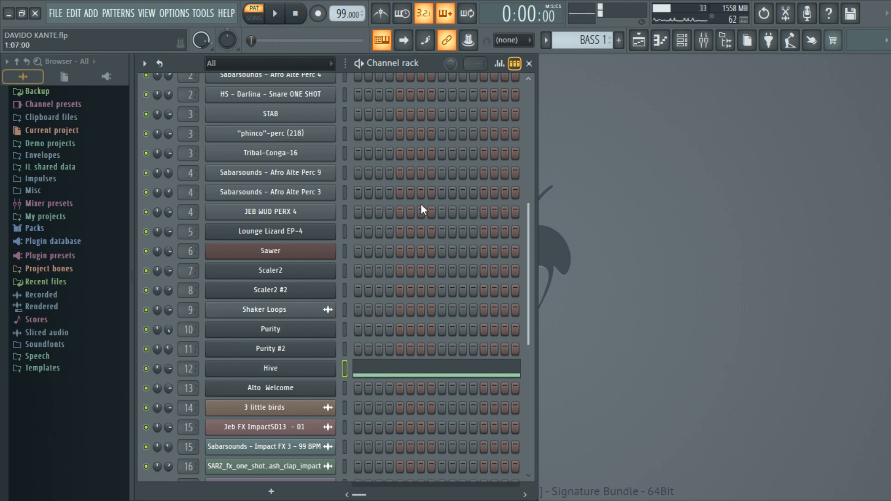
Select the SAX pattern from the playlist and view its Alto Welcome instrument's preset from the channel rack, closing the instrument again.
left_click(636, 49)
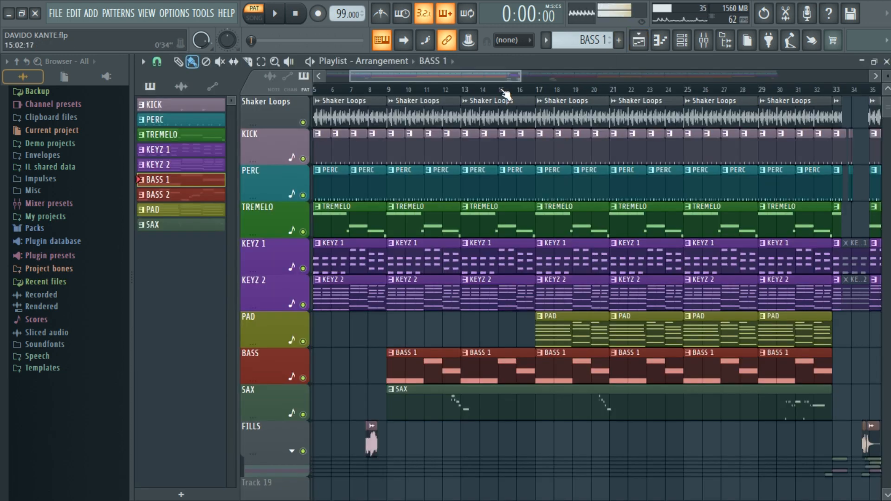
left_click_drag(501, 83, 424, 80)
left_click(518, 88)
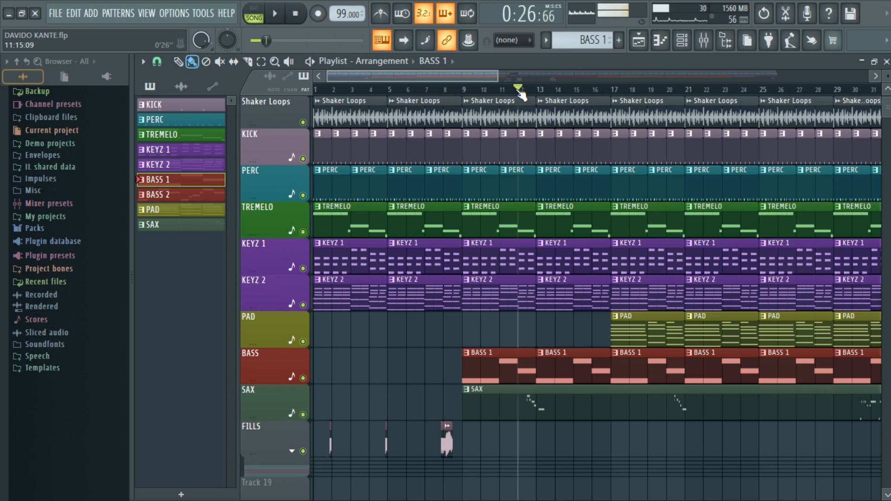
left_click(531, 404)
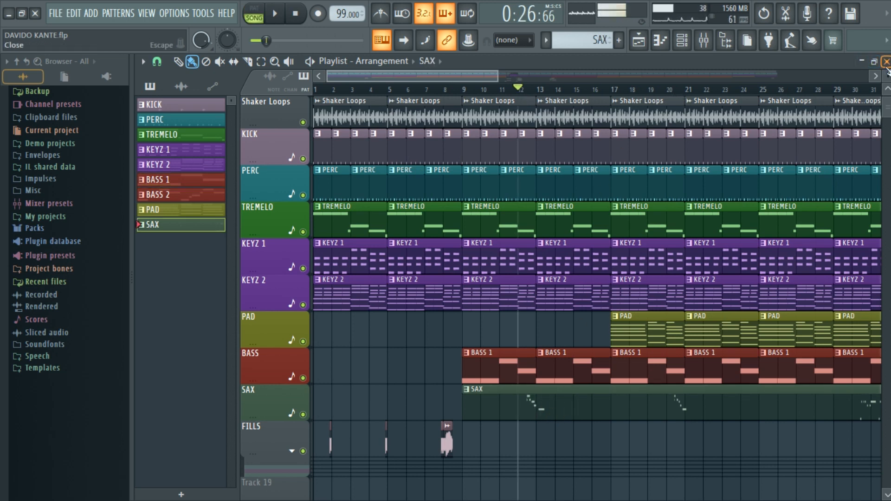
left_click(886, 61)
left_click(270, 394)
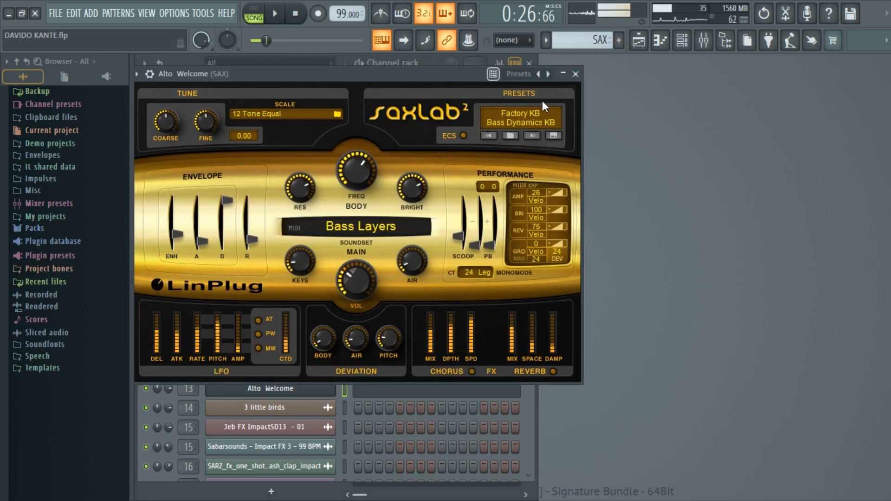
left_click(576, 74)
Select the BASS 2 pattern at bar 41 of the playlist and start playing it in pattern mode.
left_click(639, 40)
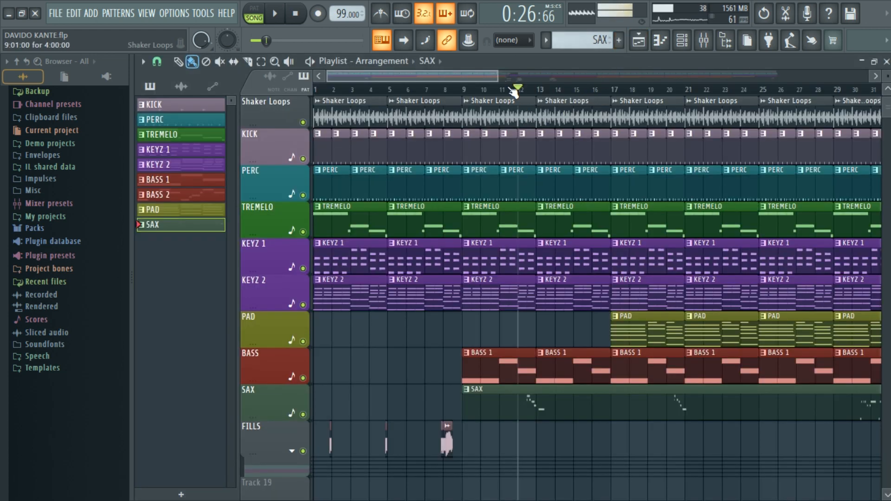
scroll(513, 90, "down", 5)
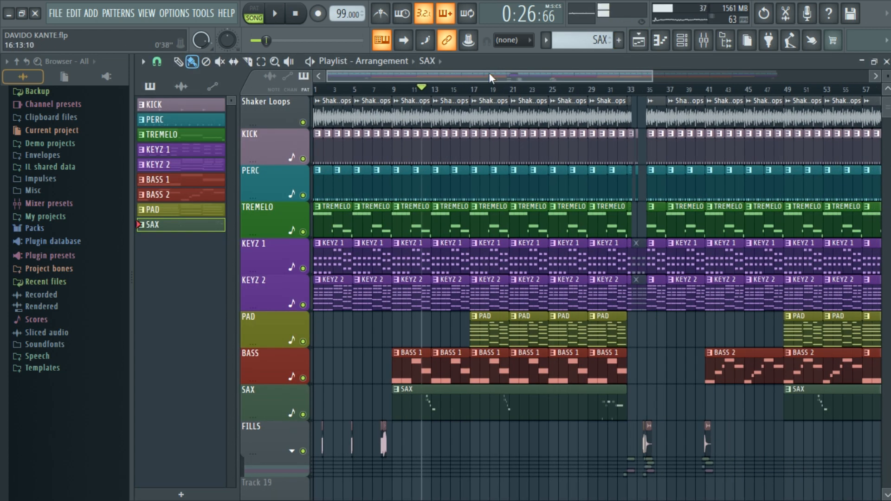
left_click_drag(489, 73, 673, 84)
left_click(430, 377)
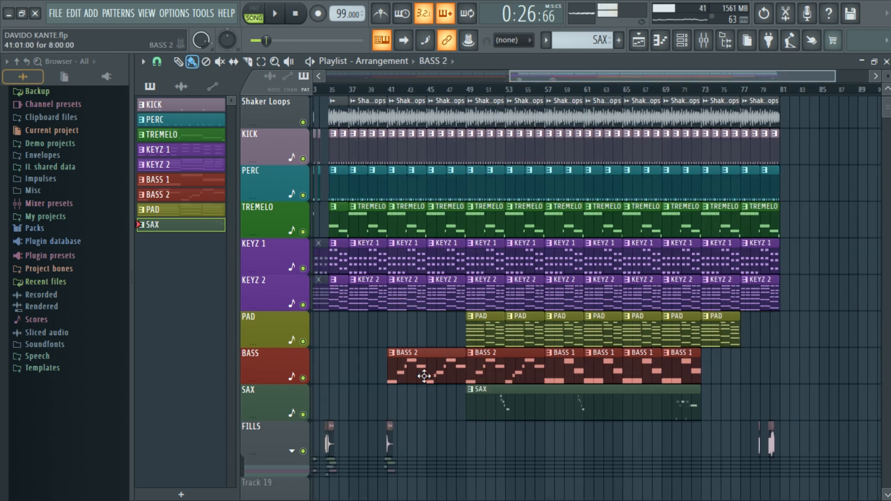
left_click(254, 13)
left_click(275, 14)
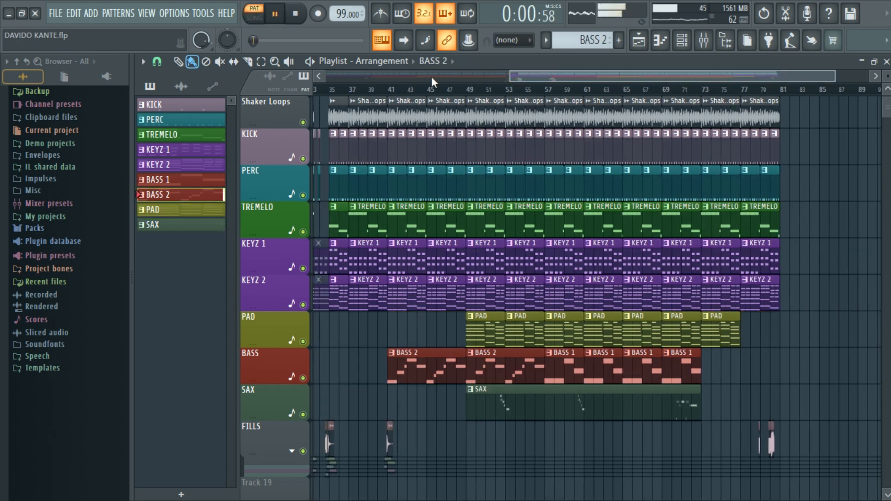
Examine the whole arrangement across the playlist, including the break around bar 33, and stop the BASS 2 pattern's playback.
scroll(418, 92, "up", 3)
left_click_drag(609, 78, 513, 77)
scroll(554, 93, "down", 3)
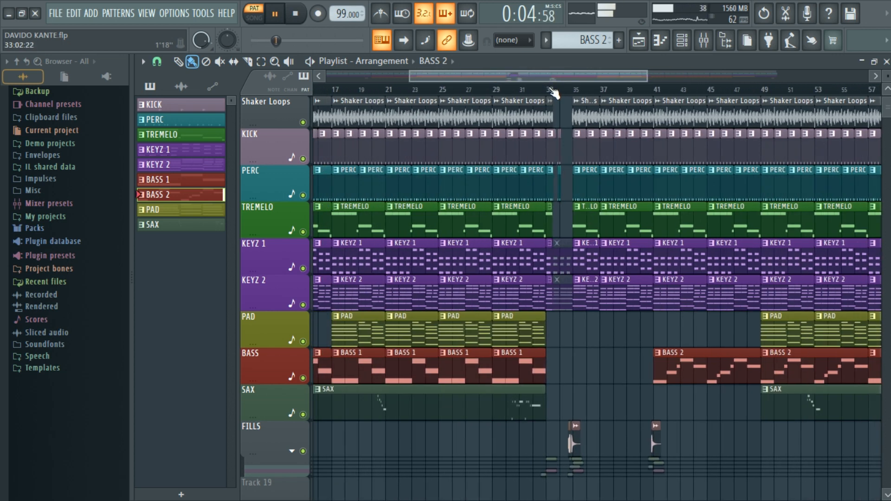
scroll(556, 95, "up", 1)
scroll(556, 94, "up", 3)
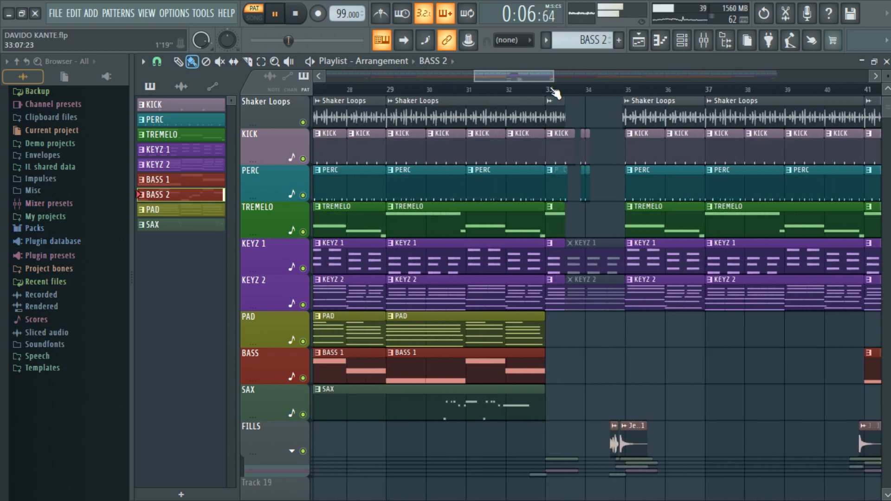
scroll(555, 93, "down", 5)
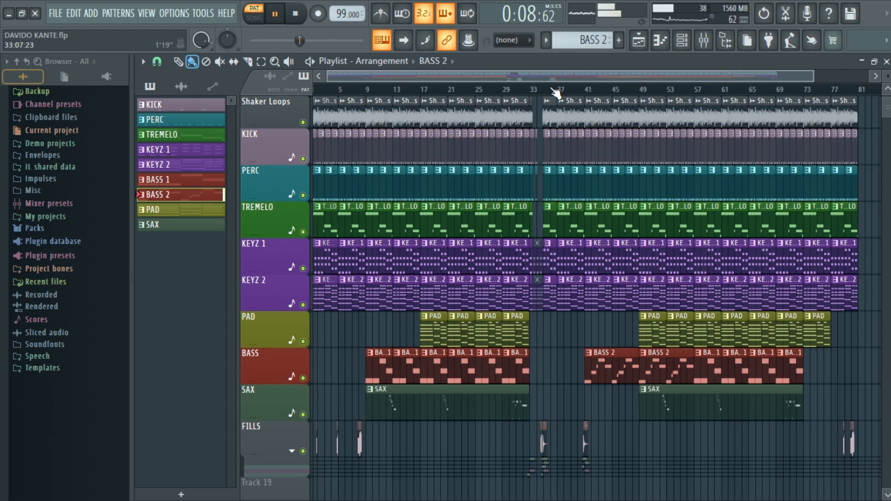
left_click(296, 14)
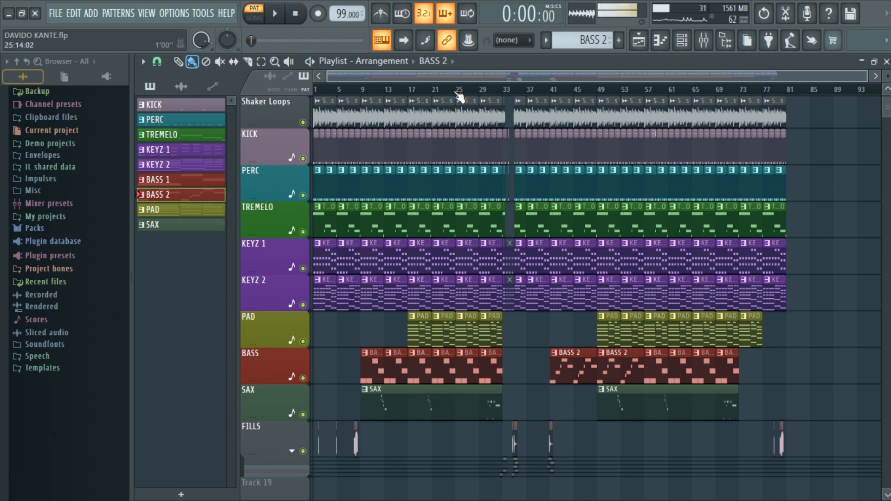
scroll(414, 97, "up", 2)
scroll(413, 96, "down", 2)
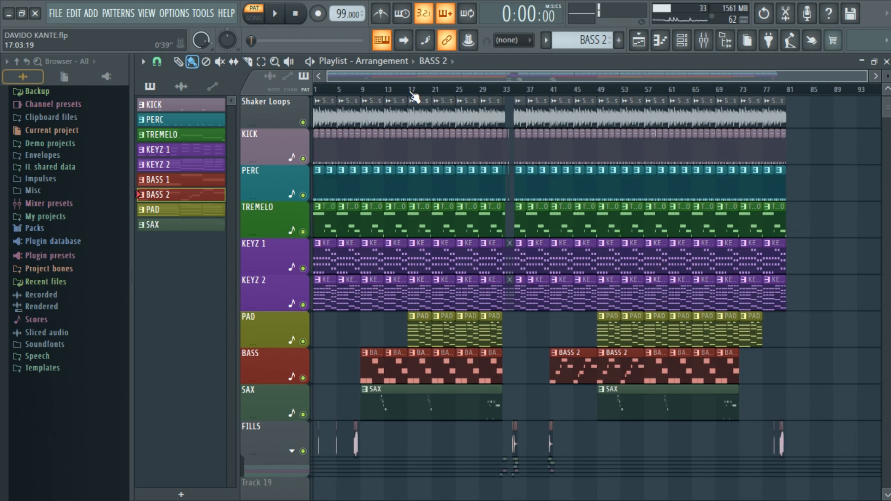
Show the mixer and view the Fruity parametric EQ 2 curve on the KICK track, closing the equalizer again.
left_click(704, 41)
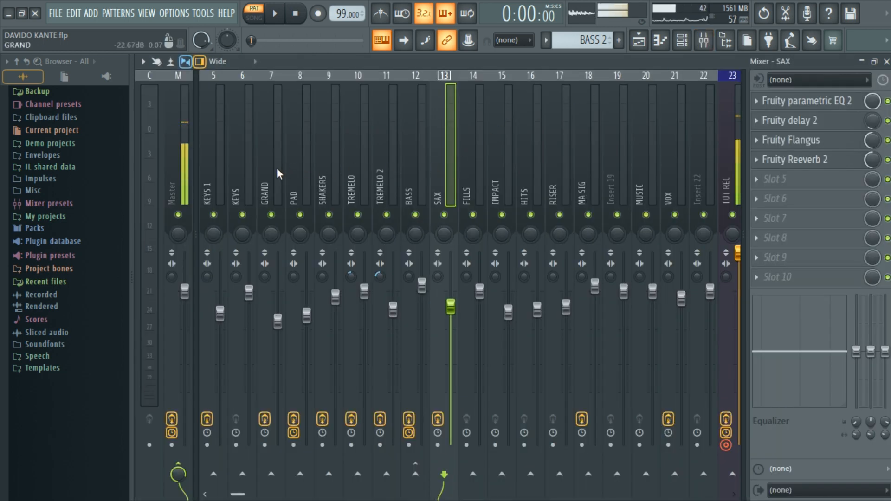
scroll(277, 168, "up", 4)
left_click(221, 180)
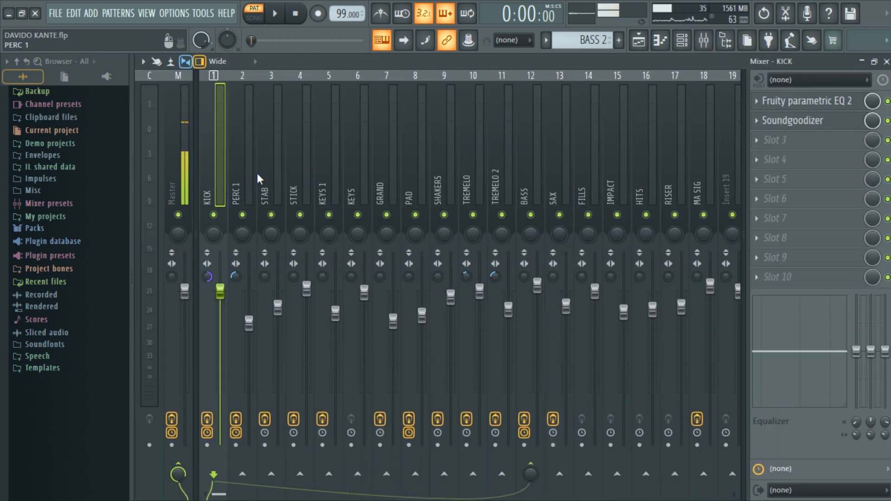
left_click(819, 100)
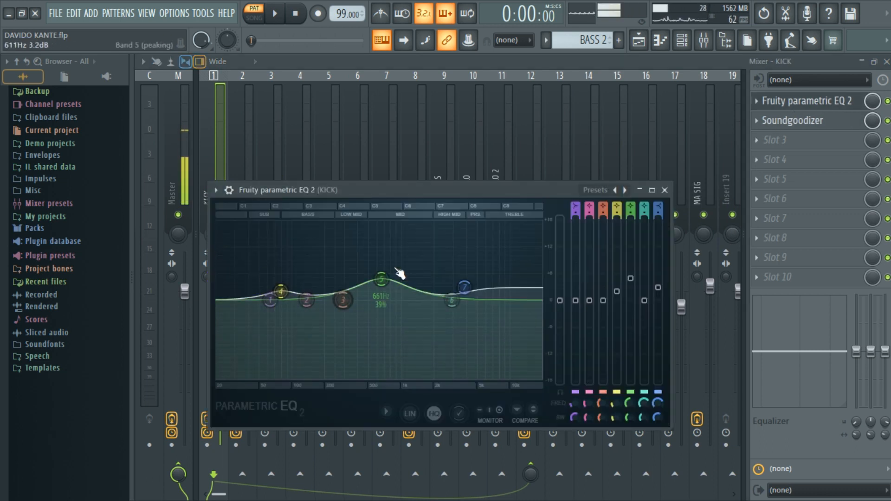
left_click(664, 190)
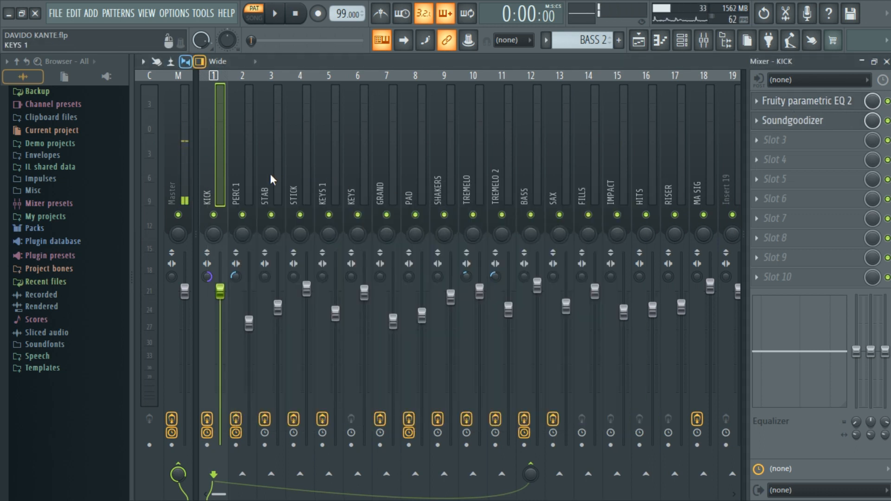
Select the PERC 1 mixer track and view its Fruity parametric EQ 2 and Fruity Reeverb 2 settings, closing each effect.
left_click(254, 183)
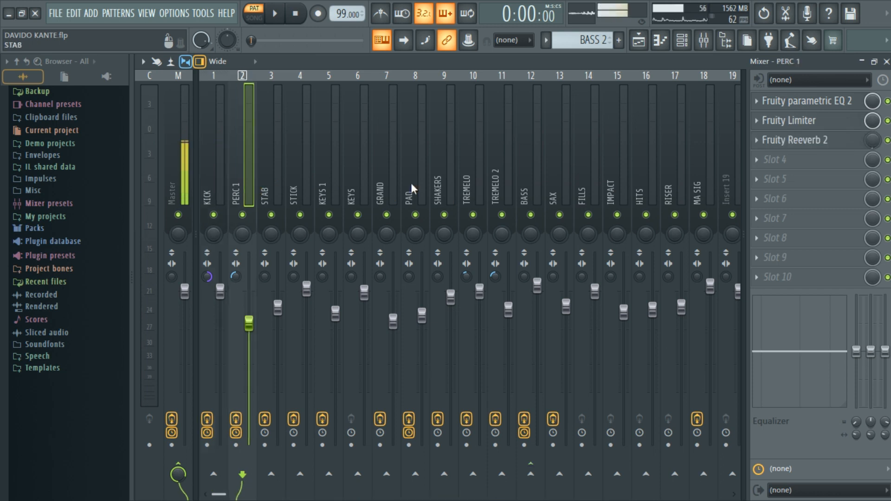
left_click(833, 105)
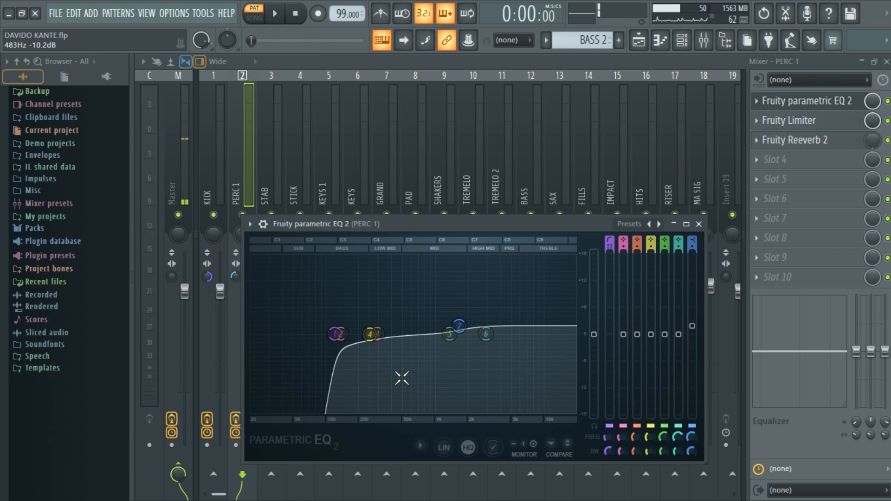
left_click(699, 224)
left_click(818, 142)
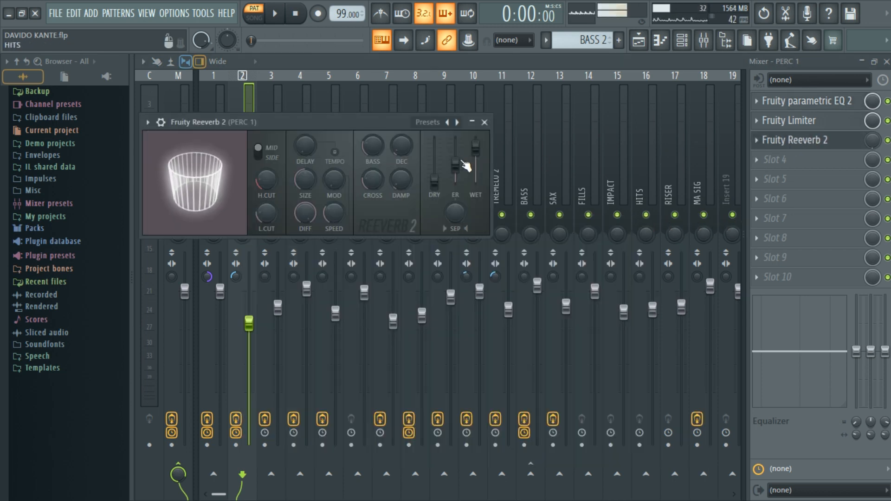
left_click(484, 122)
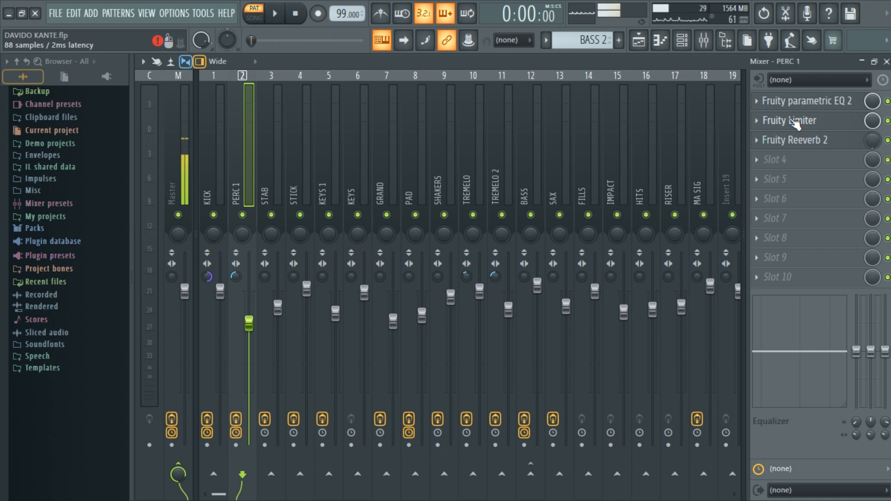
View the compression settings of the Fruity Limiter on the PERC 1 track and close the effect.
left_click(804, 120)
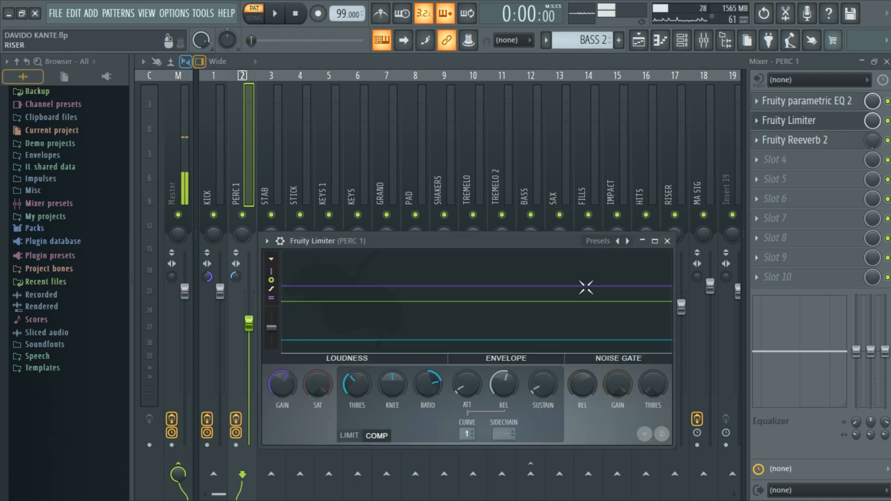
left_click(668, 241)
left_click(799, 122)
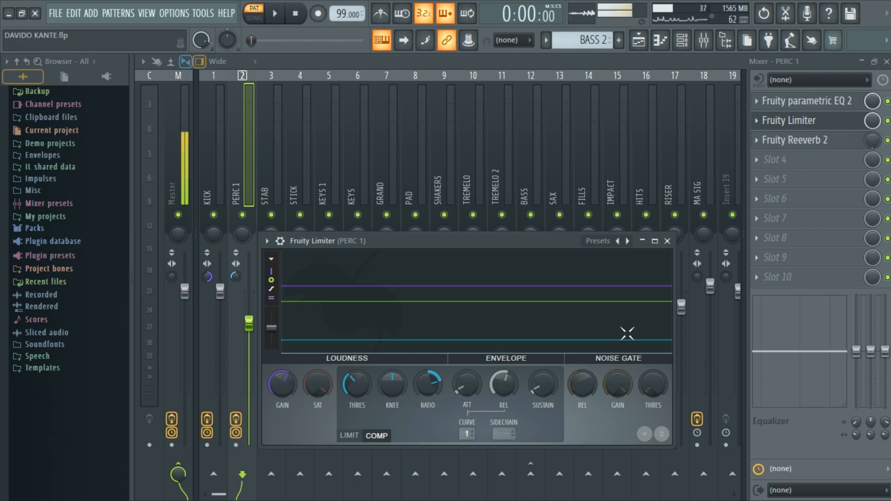
left_click_drag(468, 238, 524, 227)
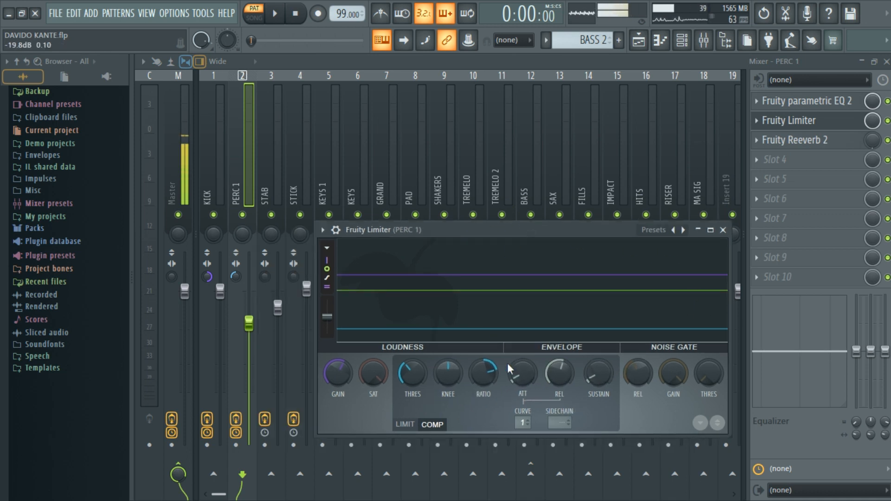
left_click(723, 230)
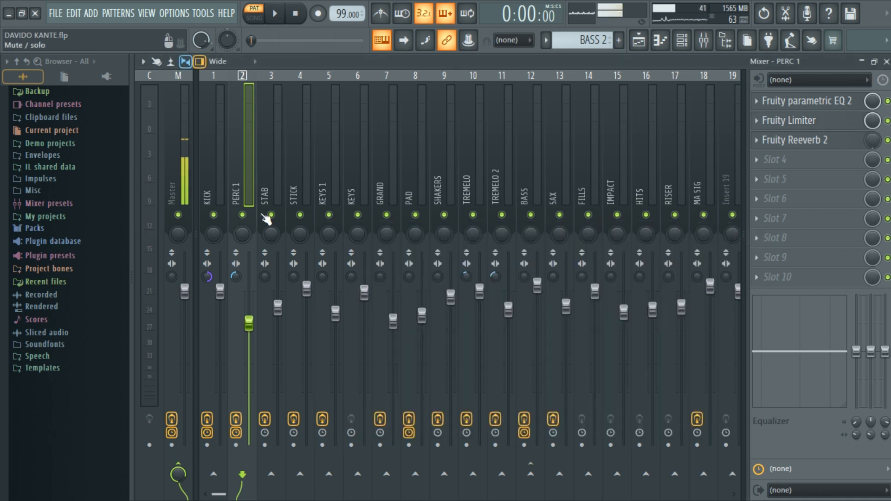
View the Fruity parametric EQ 2 curves on the STAB and STICK mixer tracks, closing each equalizer.
left_click(275, 194)
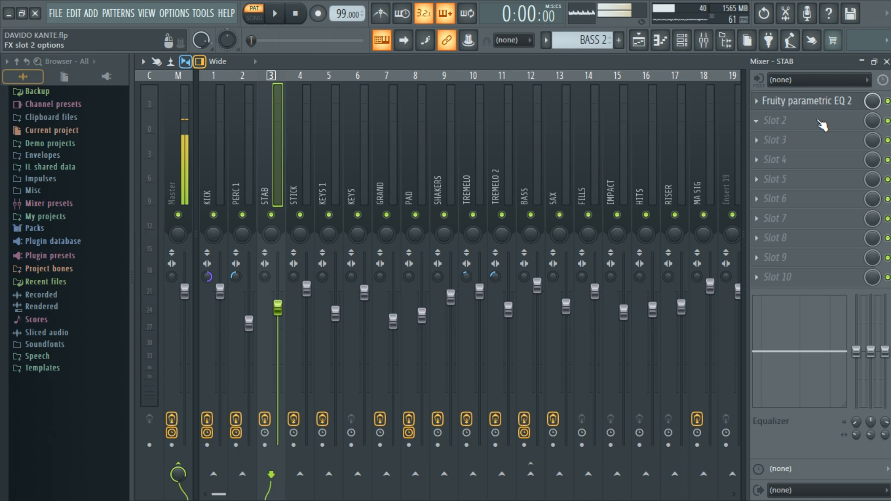
left_click(771, 101)
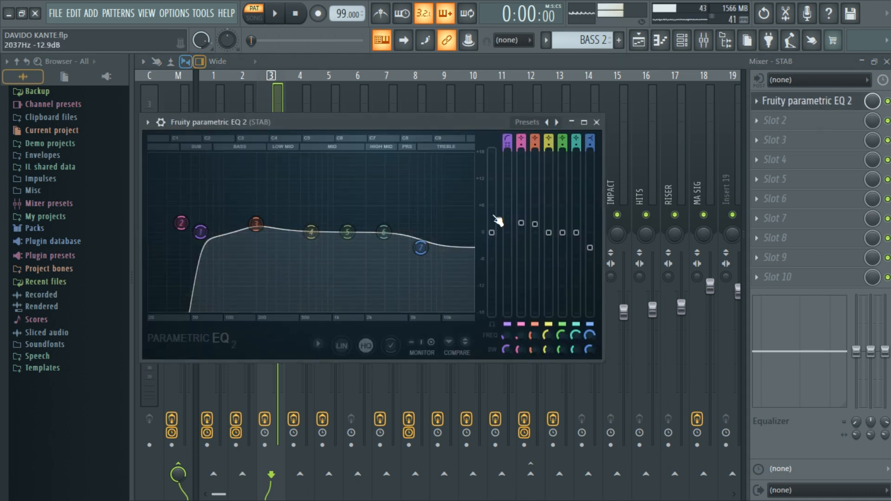
left_click(597, 122)
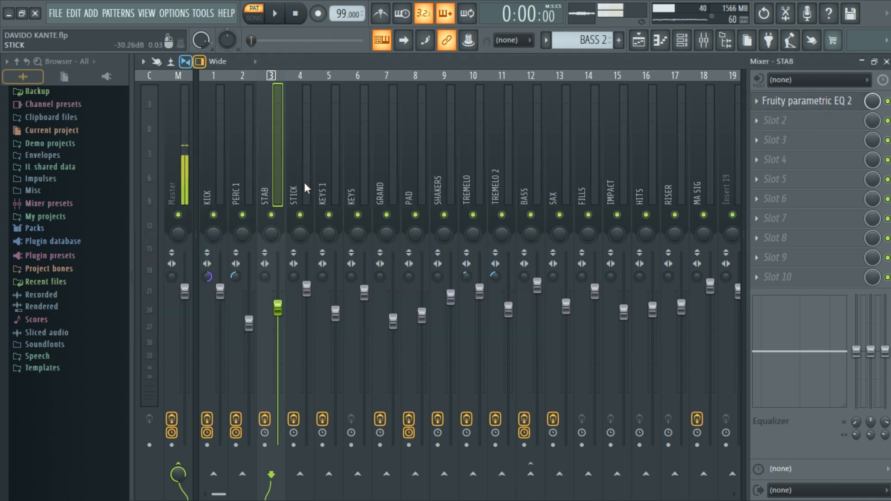
left_click(305, 183)
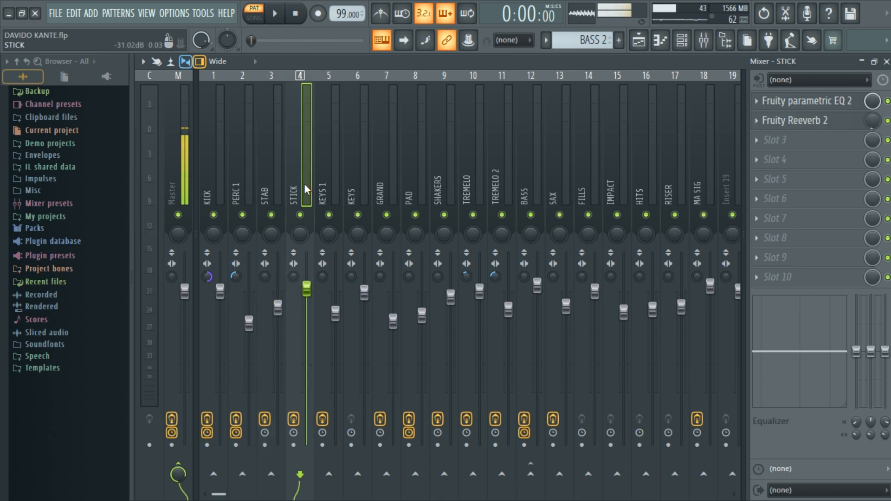
left_click(835, 101)
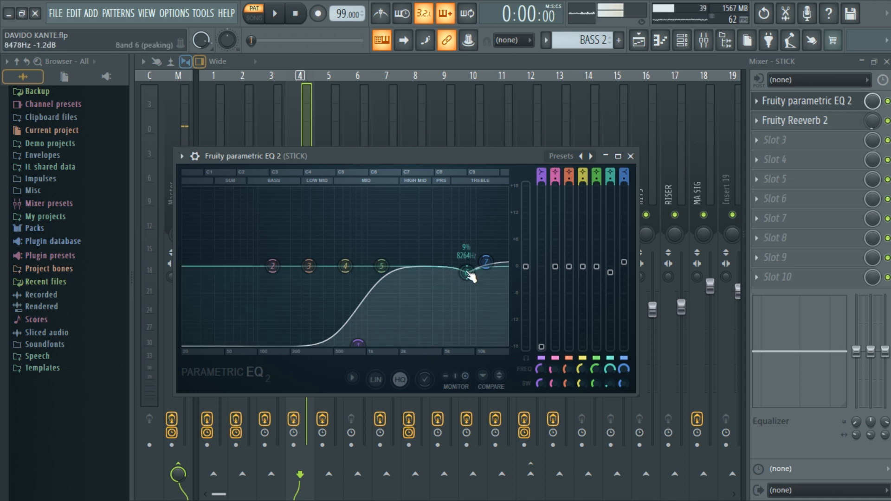
left_click(632, 157)
View the Drip effect's settings on the KEYS 1 mixer track, close it, and check the KEYS track's effect slots.
left_click(332, 185)
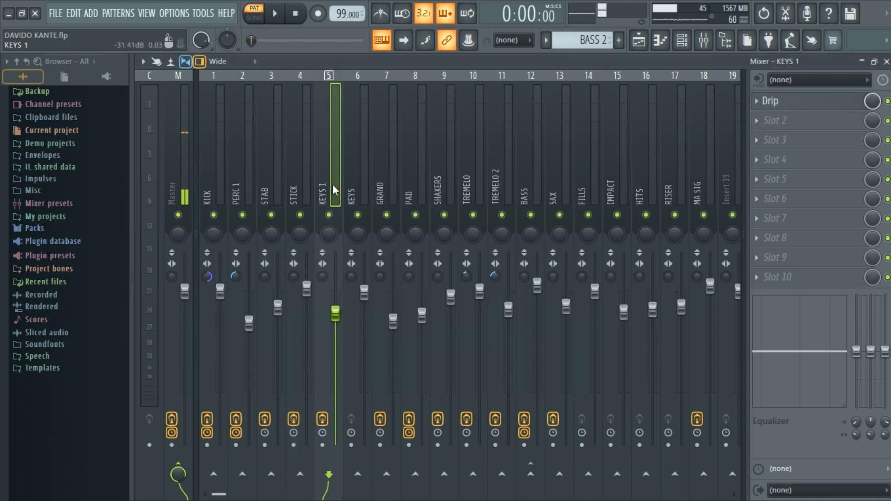
left_click(797, 108)
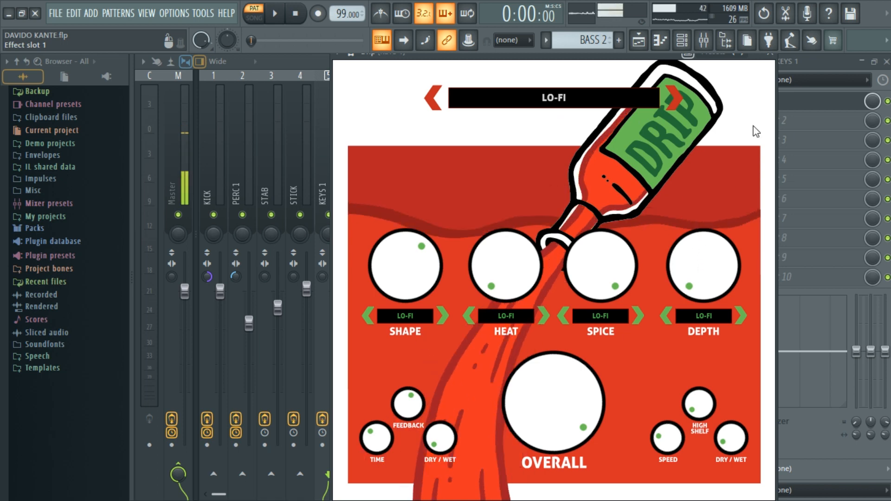
left_click(770, 54)
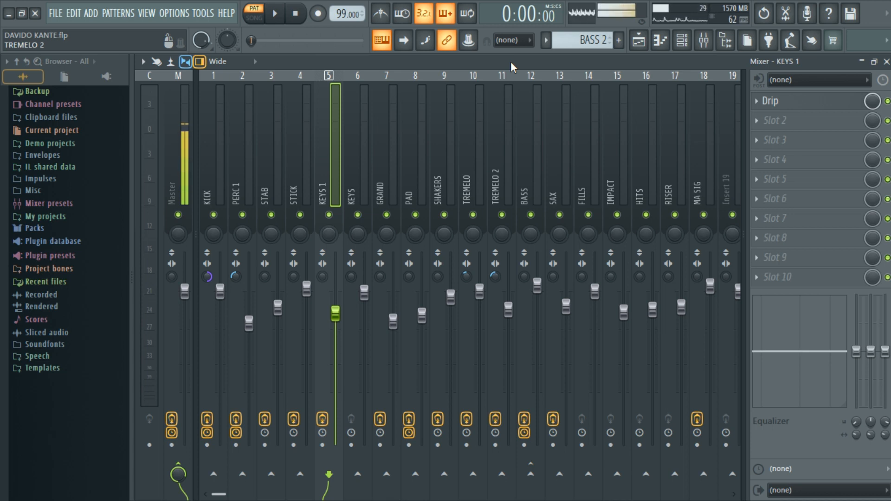
left_click(356, 162)
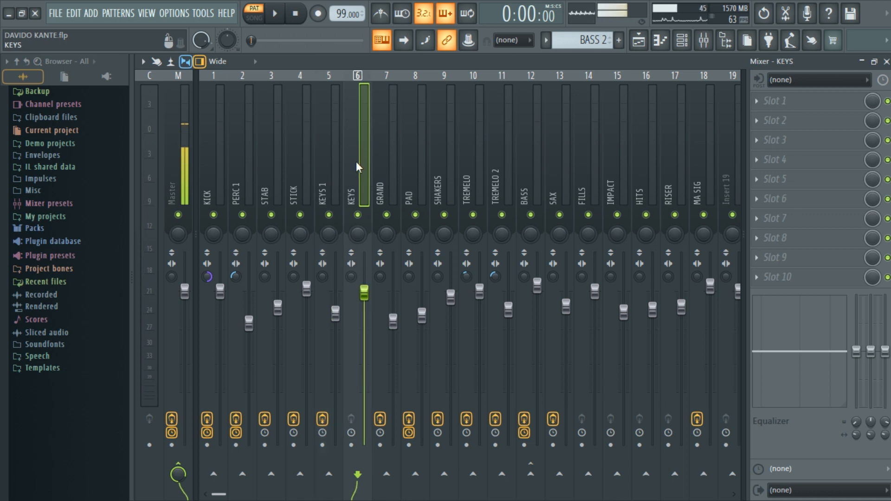
View the Fruity parametric EQ 2 curves on the GRAND and PAD mixer tracks, closing each equalizer.
left_click(390, 177)
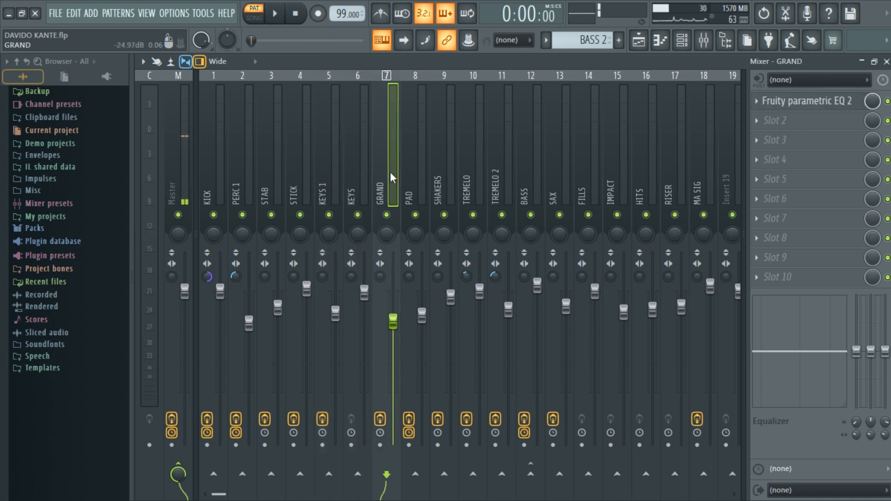
left_click(773, 100)
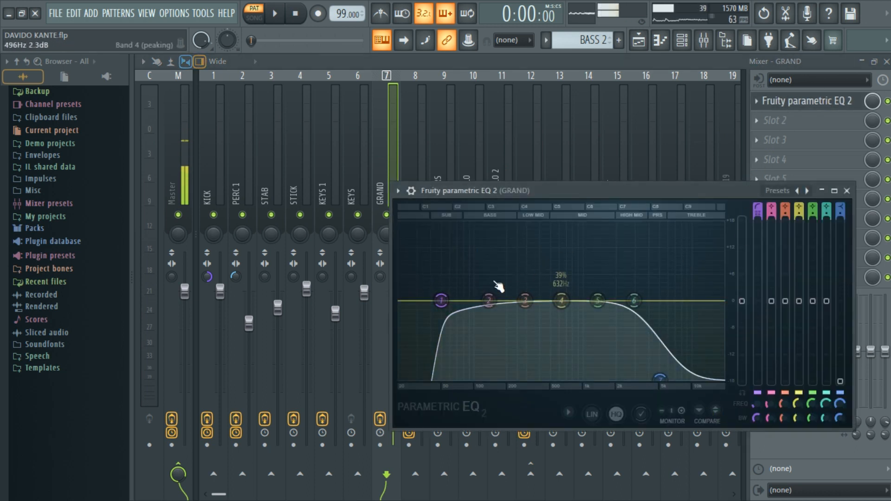
left_click(848, 192)
left_click(411, 189)
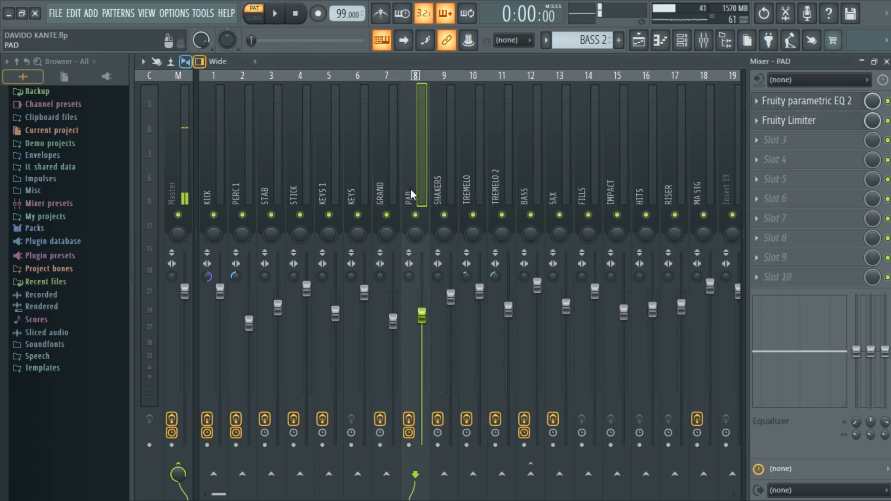
left_click(818, 102)
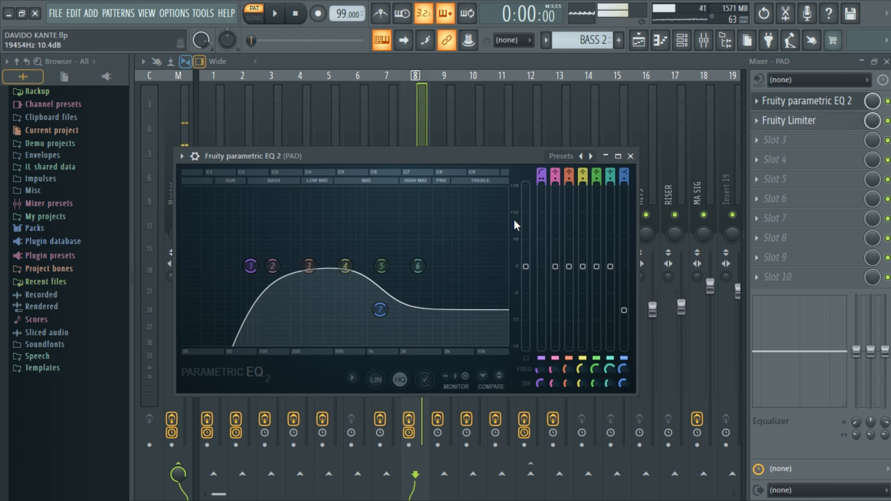
left_click(632, 157)
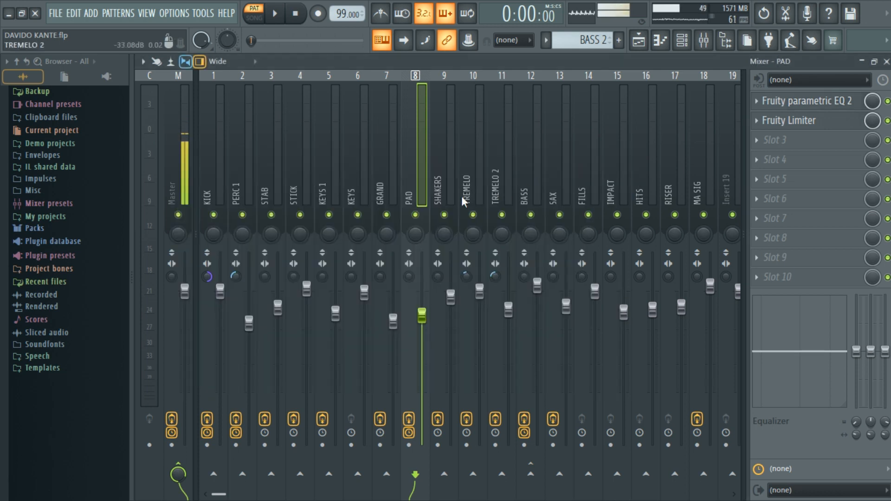
Review the SHAKERS track's effect chain and view the TREMELO track's Fruity parametric EQ 2 curve, closing the equalizer.
left_click(450, 186)
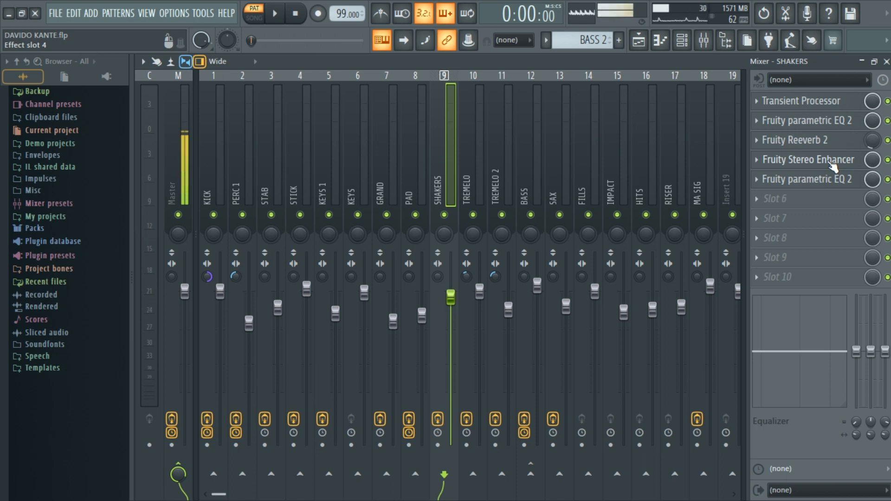
left_click(476, 177)
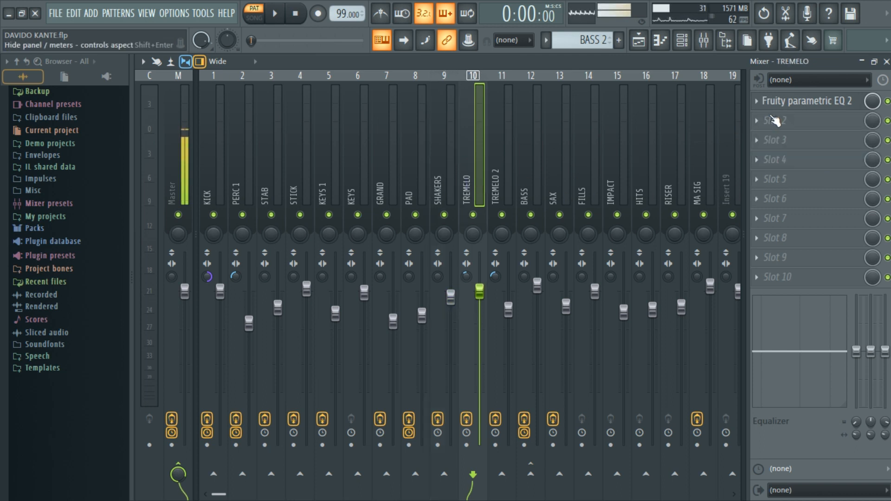
left_click(790, 101)
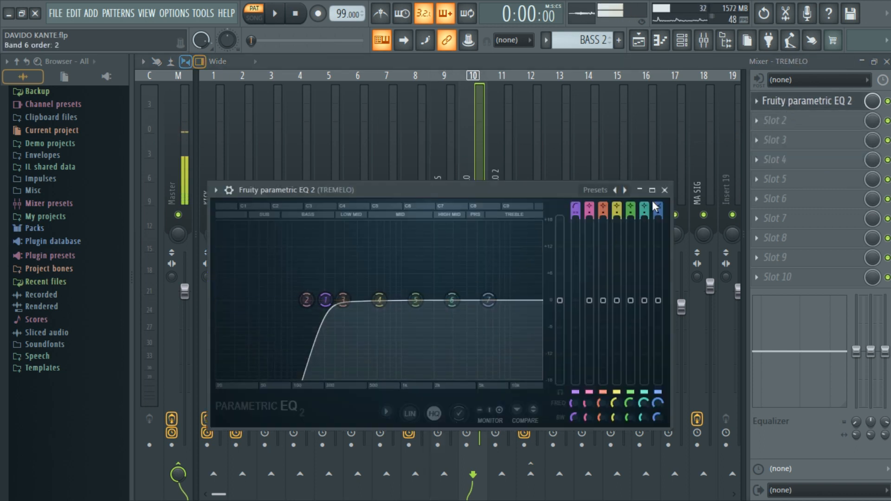
left_click(665, 190)
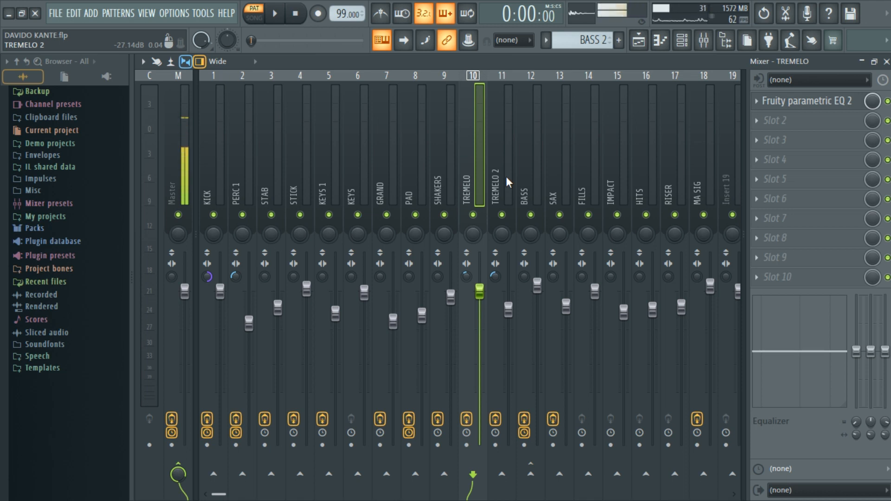
View the TREMELO 2 mixer track's Fruity parametric EQ 2 curve and close the equalizer.
left_click(506, 177)
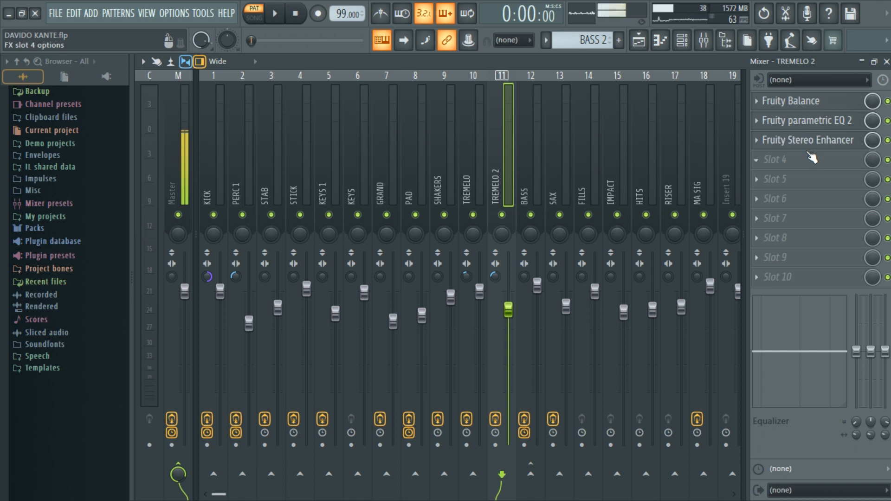
left_click(843, 128)
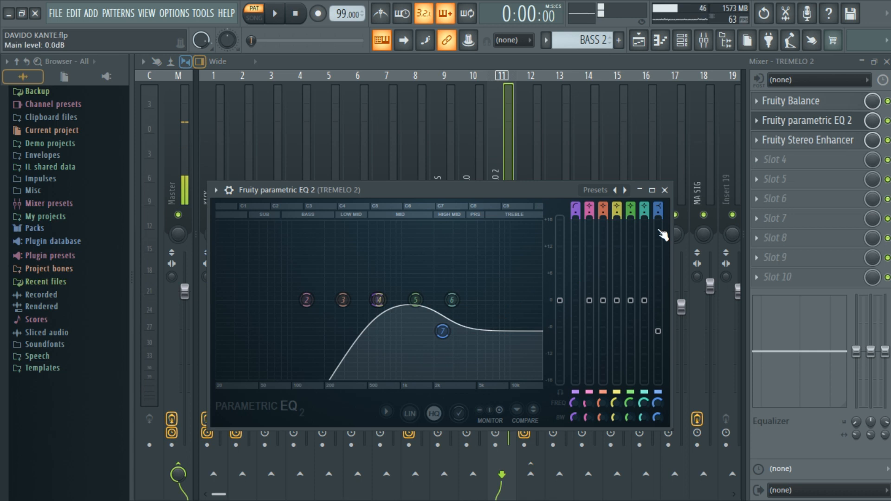
left_click(665, 190)
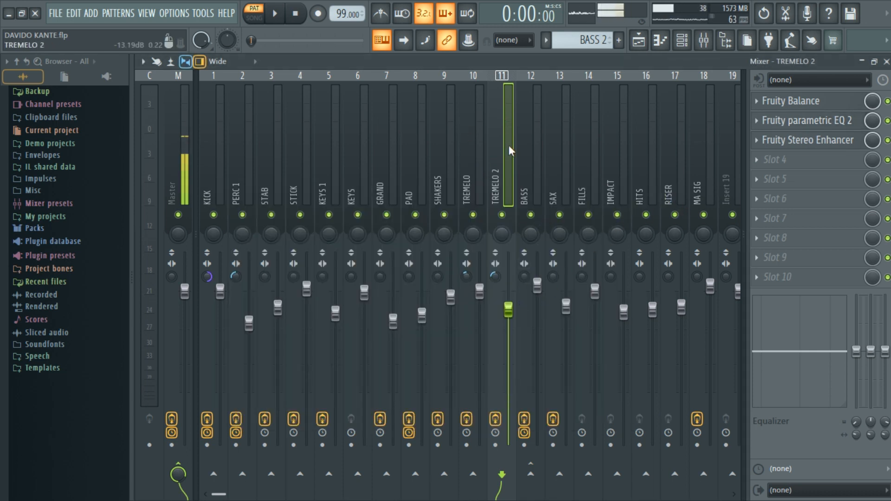
Check the BASS track's effect slots and the KICK track's routing to BASS, ending with the BASS track selected.
scroll(509, 145, "down", 6)
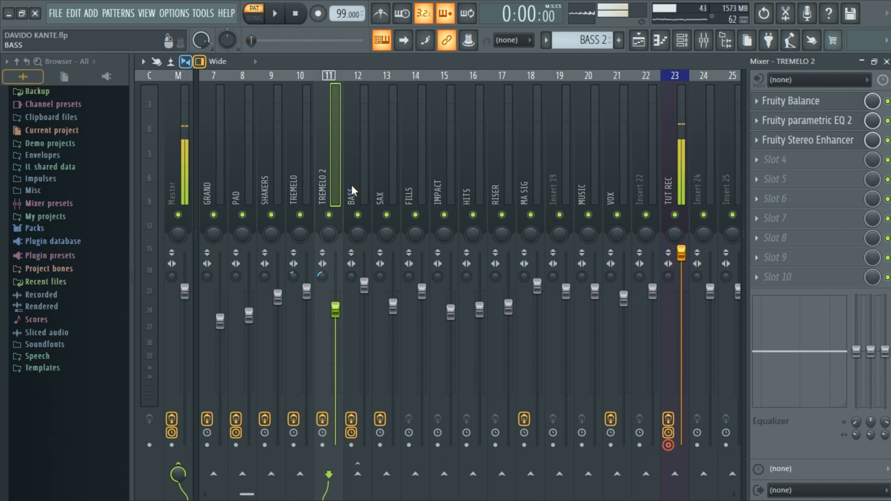
scroll(353, 188, "up", 3)
left_click(455, 188)
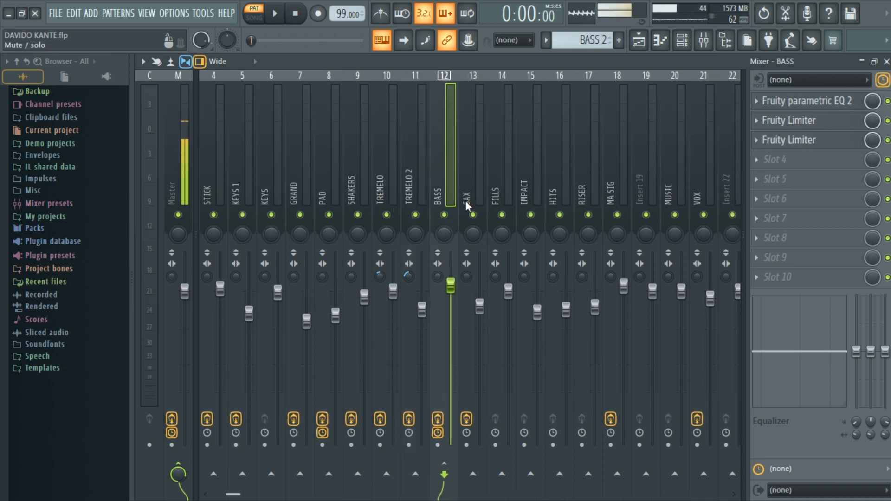
scroll(454, 192, "up", 3)
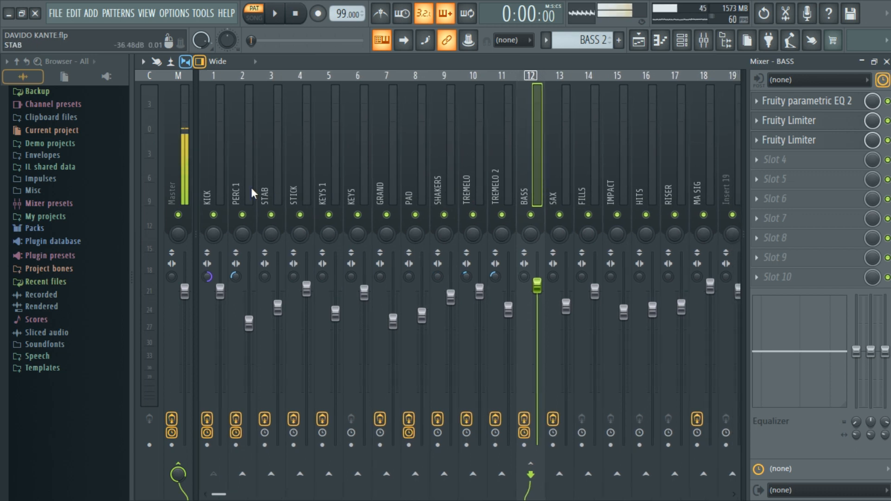
left_click(227, 176)
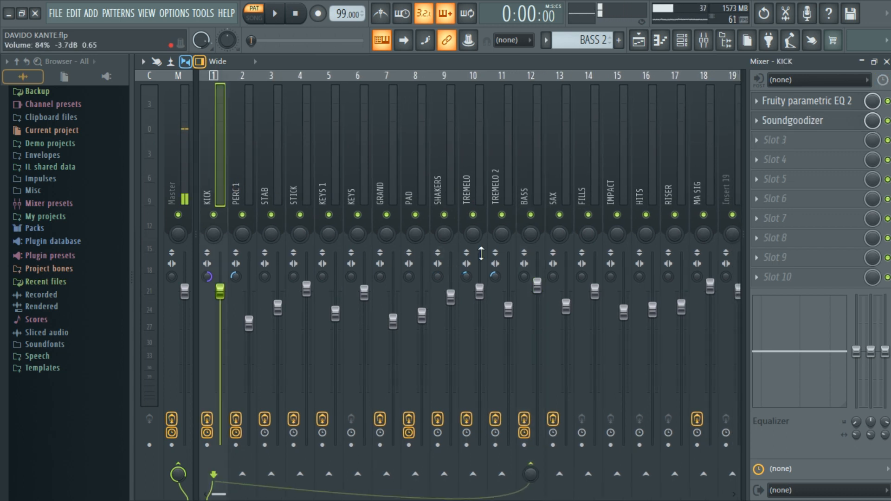
left_click(532, 190)
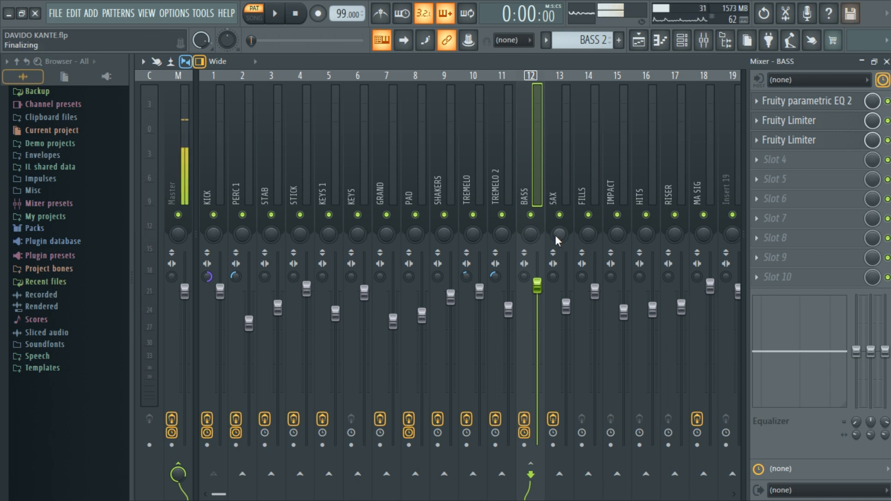
View the Fruity parametric EQ 2 curve on the BASS mixer track and close the equalizer.
scroll(506, 176, "down", 3)
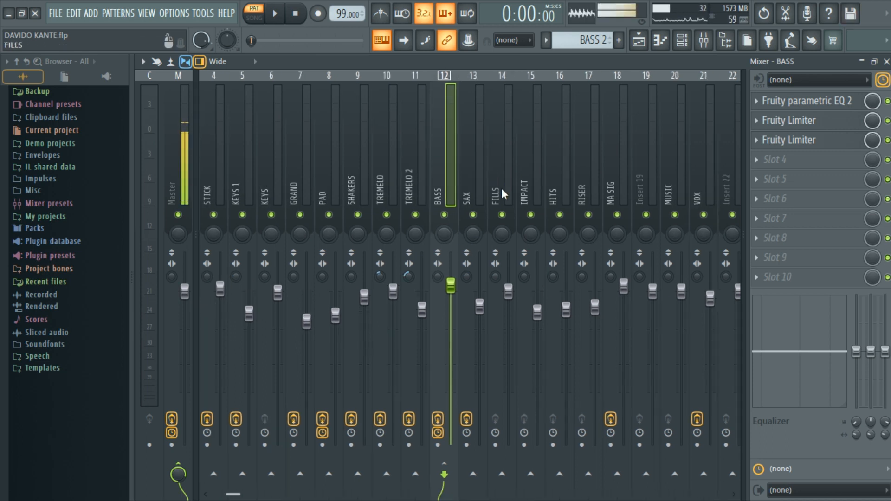
scroll(501, 188, "up", 3)
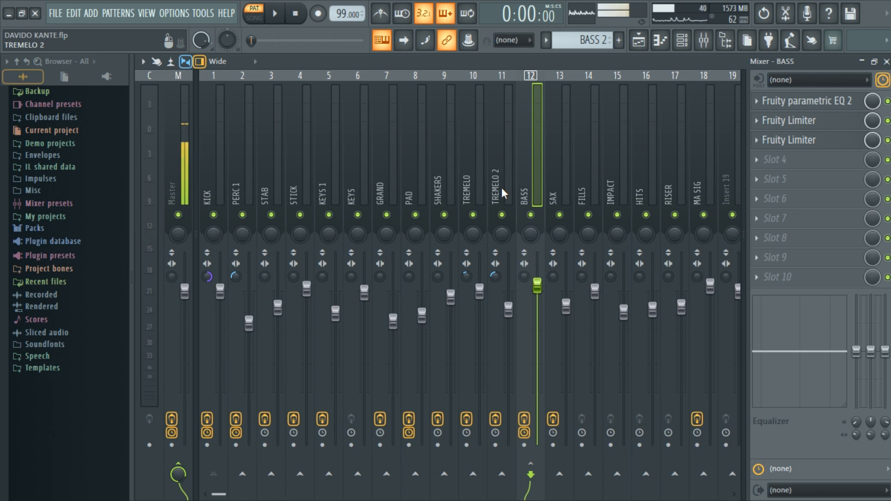
left_click(810, 108)
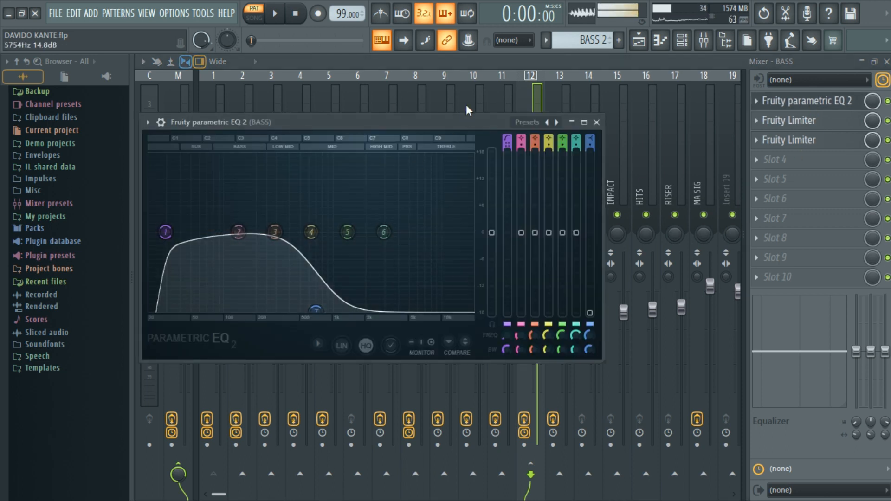
left_click_drag(450, 124, 532, 103)
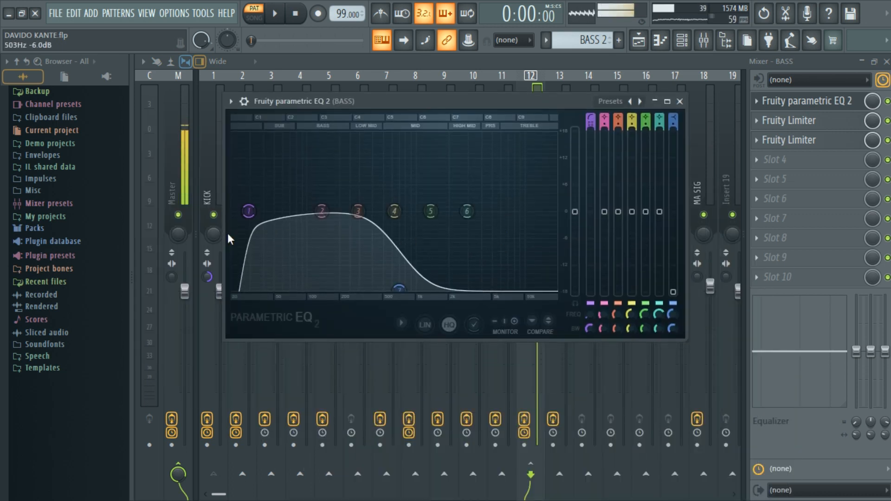
left_click(680, 102)
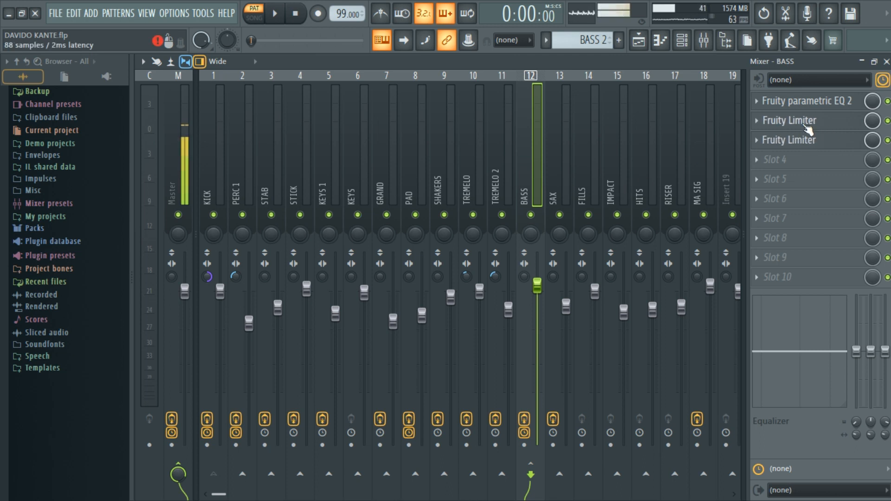
View the compressor and sidechain settings of both Fruity Limiters on the BASS track, closing each one.
left_click(785, 121)
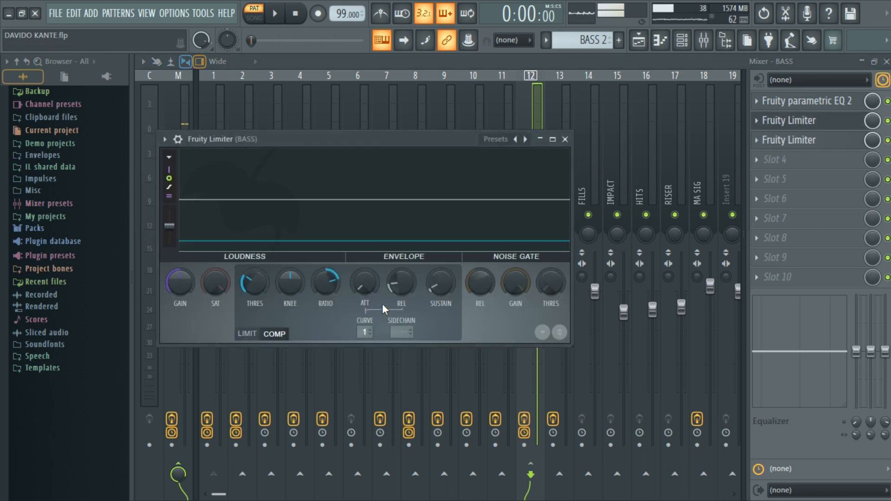
left_click(566, 139)
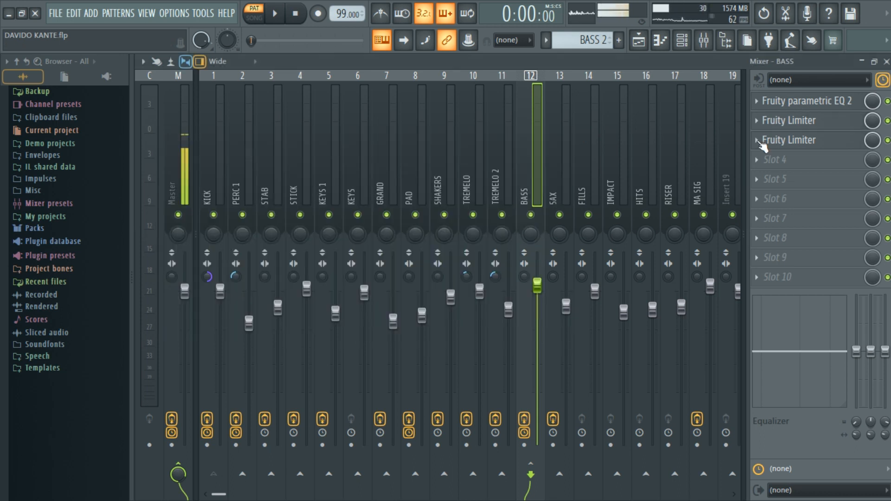
left_click(810, 142)
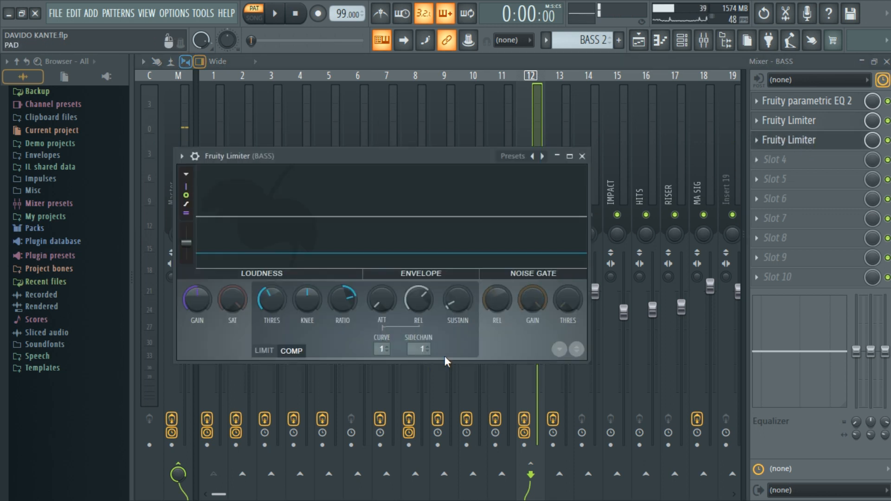
left_click(583, 156)
Review the SAX track's effect chain and view its Fruity parametric EQ 2 curve, closing the equalizer.
left_click(559, 183)
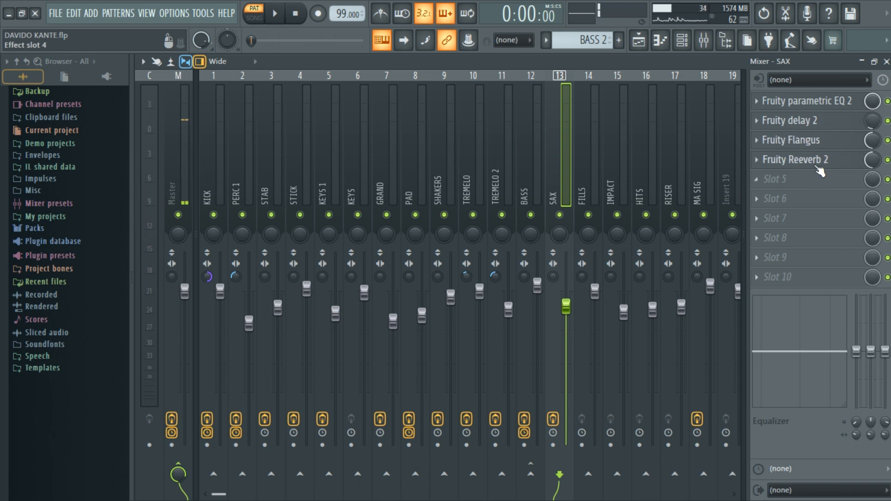
left_click(828, 106)
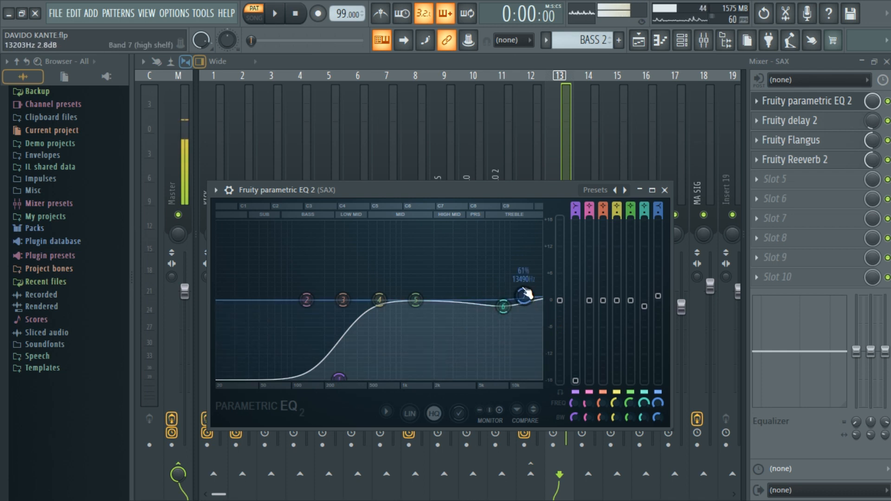
left_click(666, 190)
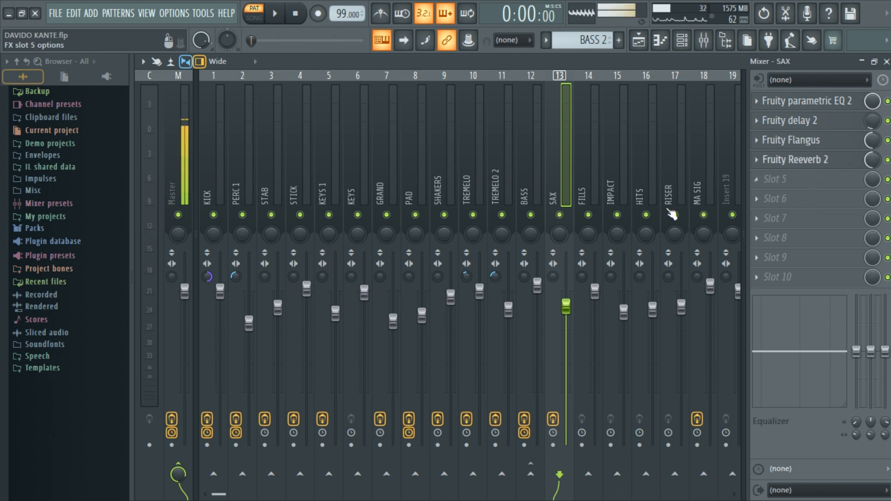
Check the effect slots of the FILLS, IMPACT, HITS, RISER and MA SIG mixer tracks.
left_click(596, 194)
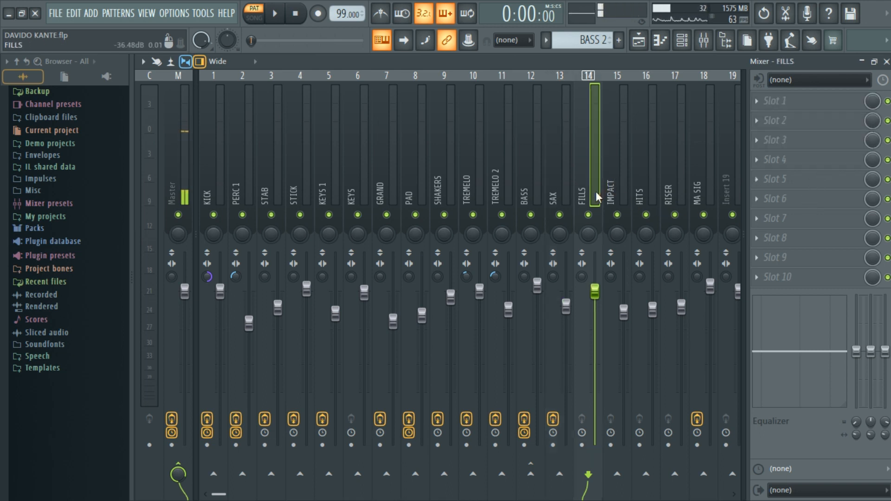
left_click(619, 182)
left_click(645, 189)
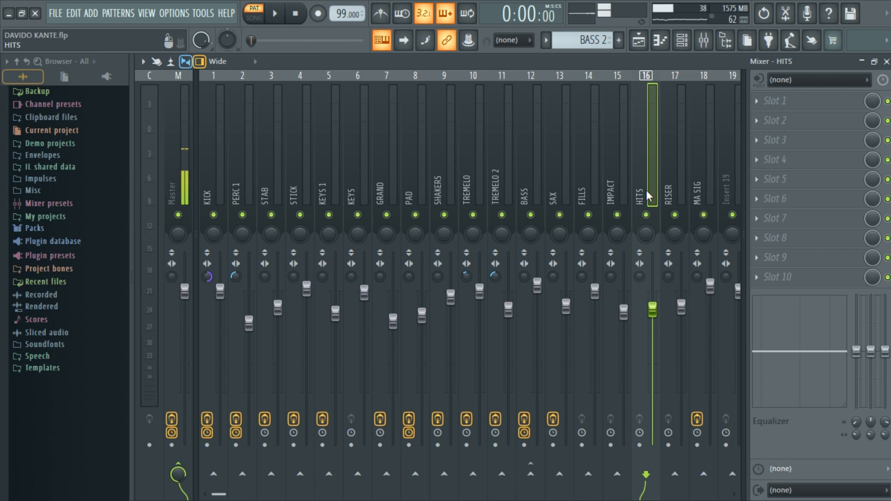
scroll(647, 191, "down", 3)
left_click(592, 192)
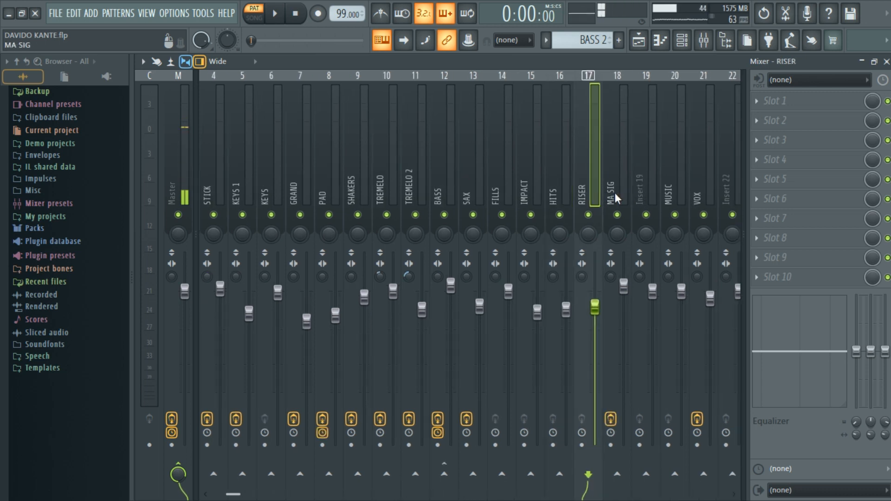
left_click(616, 193)
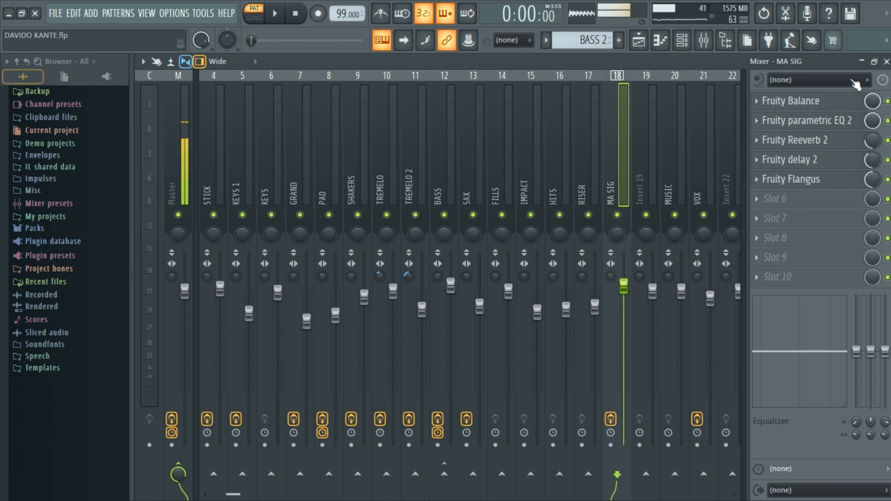
scroll(553, 189, "up", 3)
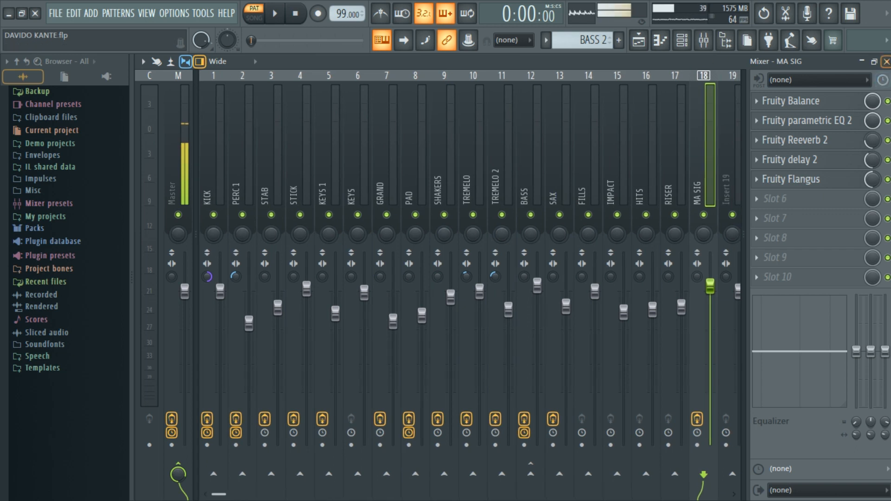
Close the mixer and view the playlist arrangement from bar 1 onward.
left_click(887, 62)
scroll(631, 91, "up", 2)
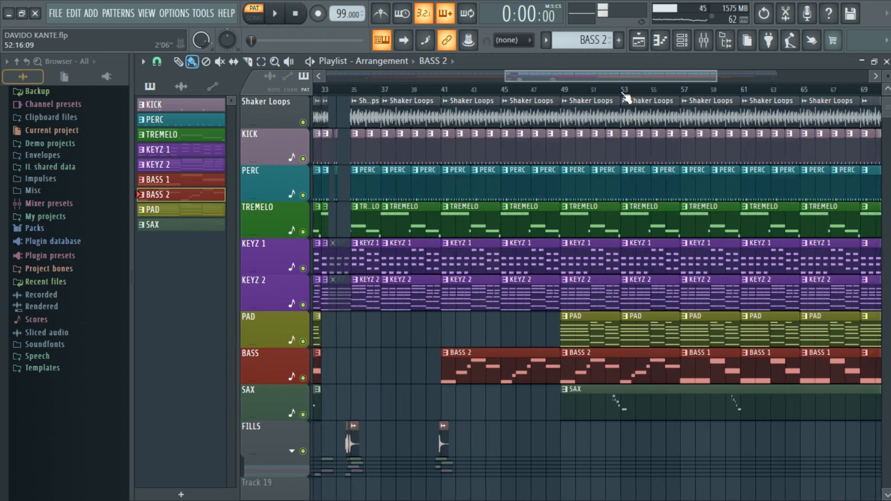
left_click_drag(654, 77, 460, 79)
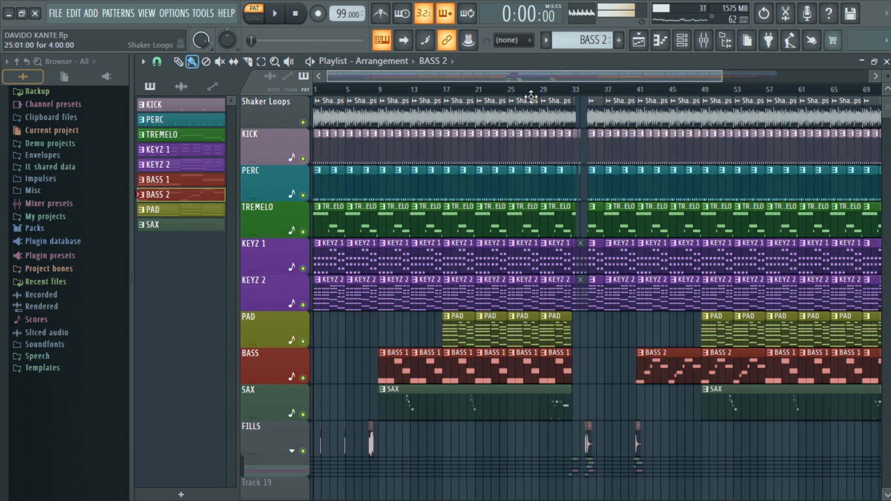